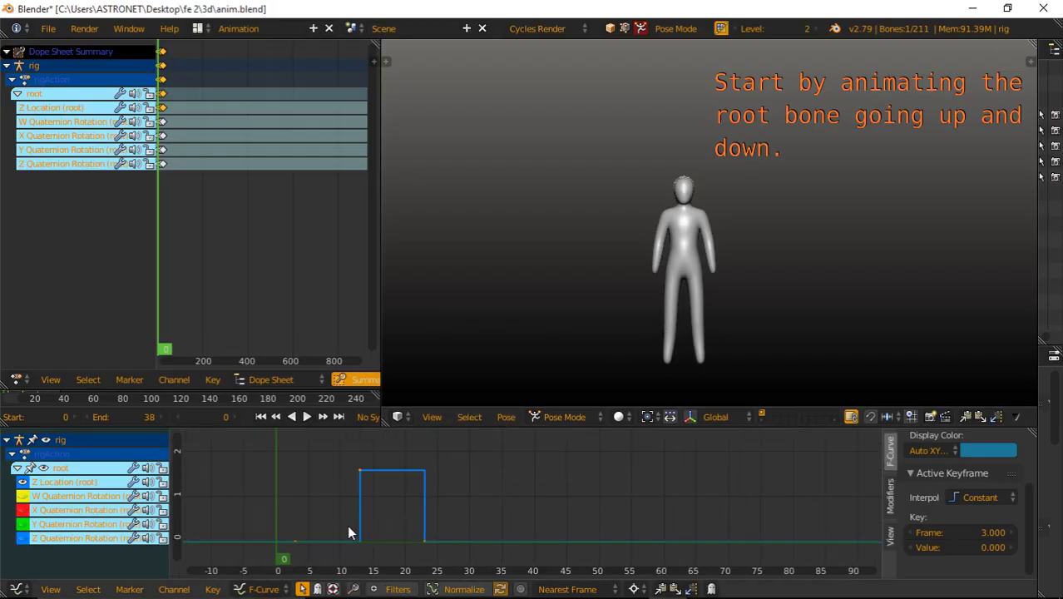
- Compare Linear and Bezier interpolation on the jump keys in playback, then apply Quadratic
{"action": "key", "text": "alt+a"}
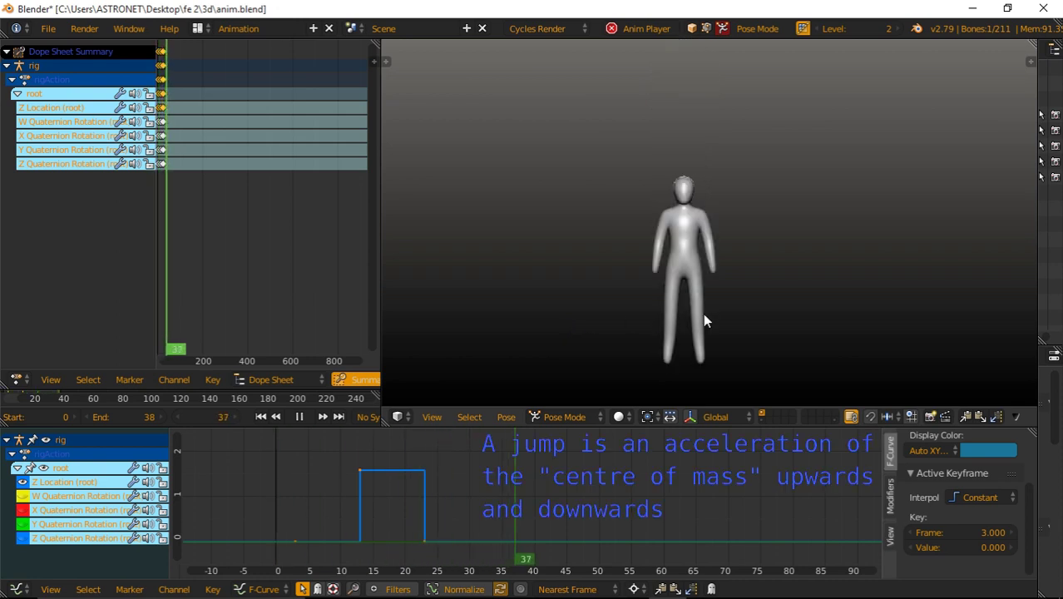
{"action": "key", "text": "t"}
{"action": "left_click", "coordinate": [448, 490]}
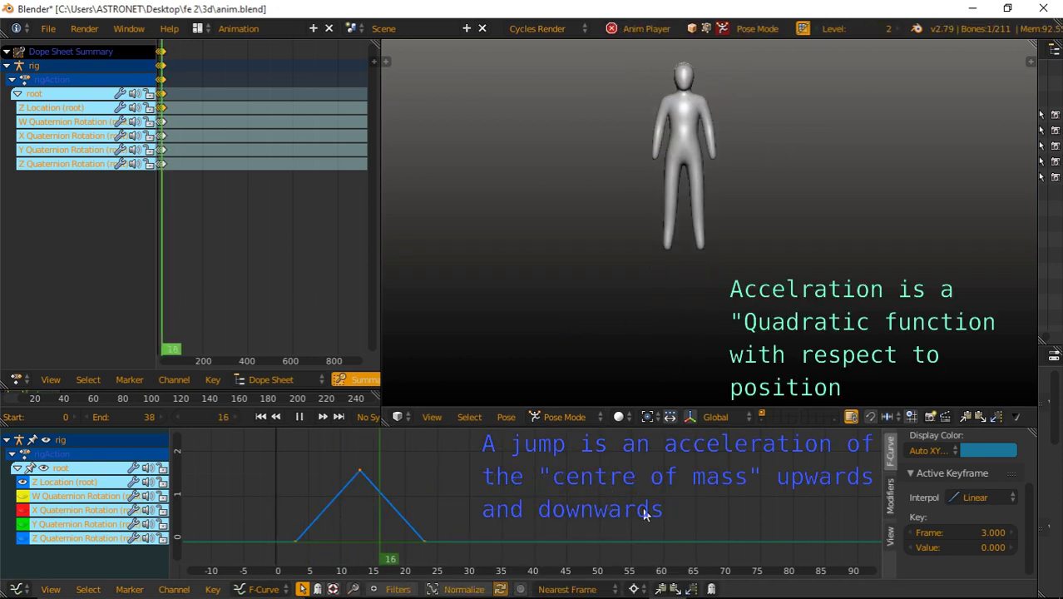
{"action": "key", "text": "t"}
{"action": "left_click", "coordinate": [617, 509]}
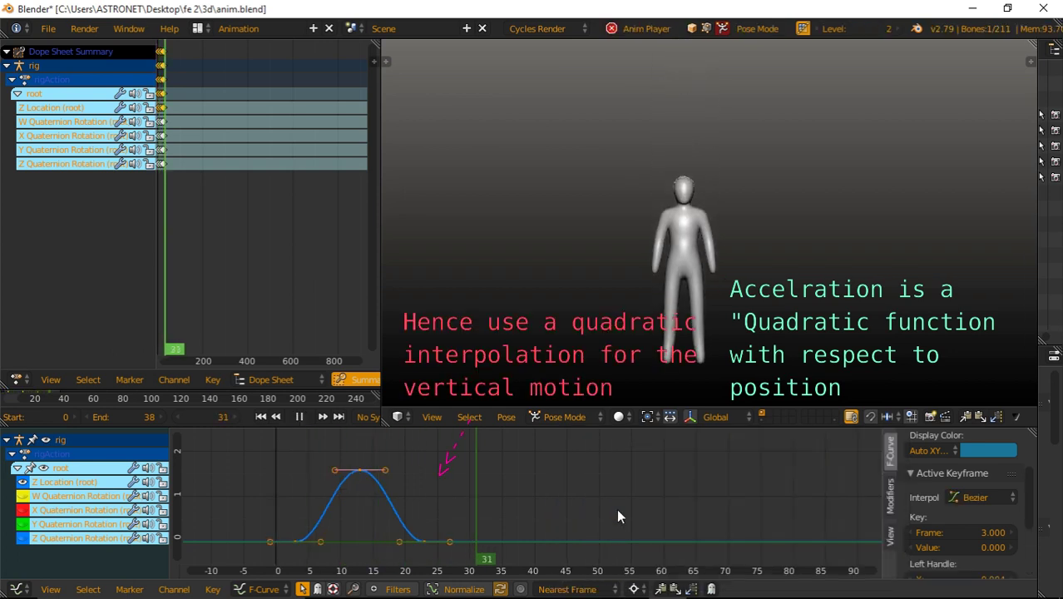
{"action": "key", "text": "Escape"}
{"action": "key", "text": "t"}
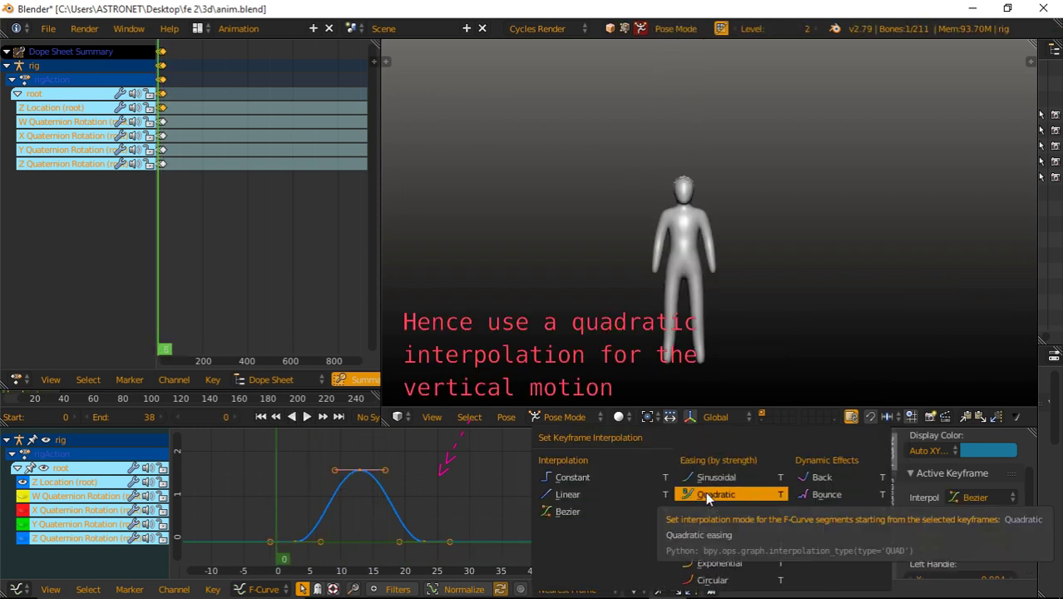
{"action": "left_click", "coordinate": [705, 495]}
{"action": "key", "text": "alt+a"}
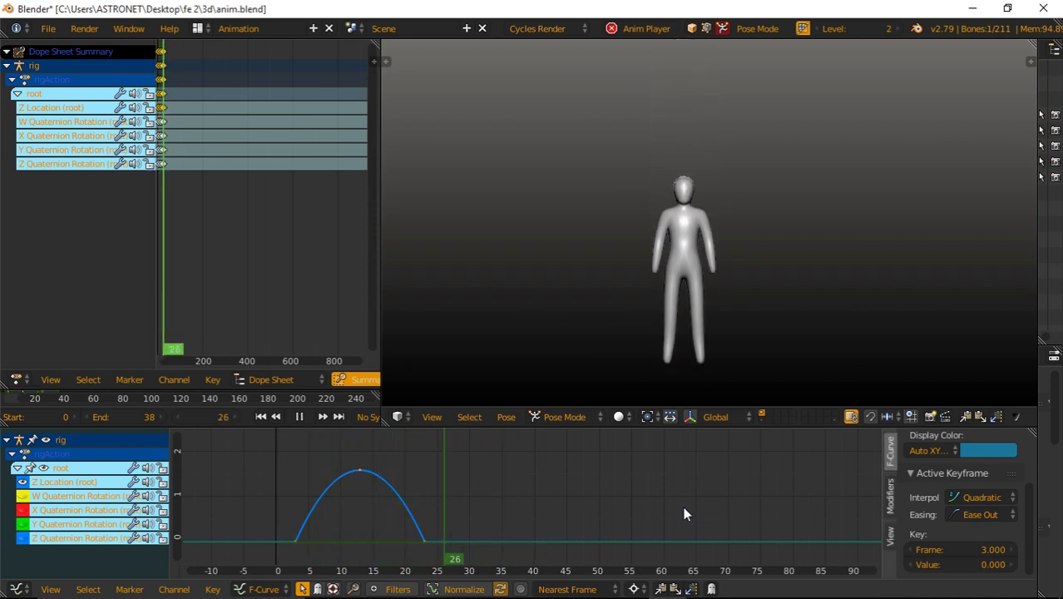
- Clear the Available keying set, switch to solid shading, and view the rig in Front Ortho
{"action": "left_click", "coordinate": [325, 417]}
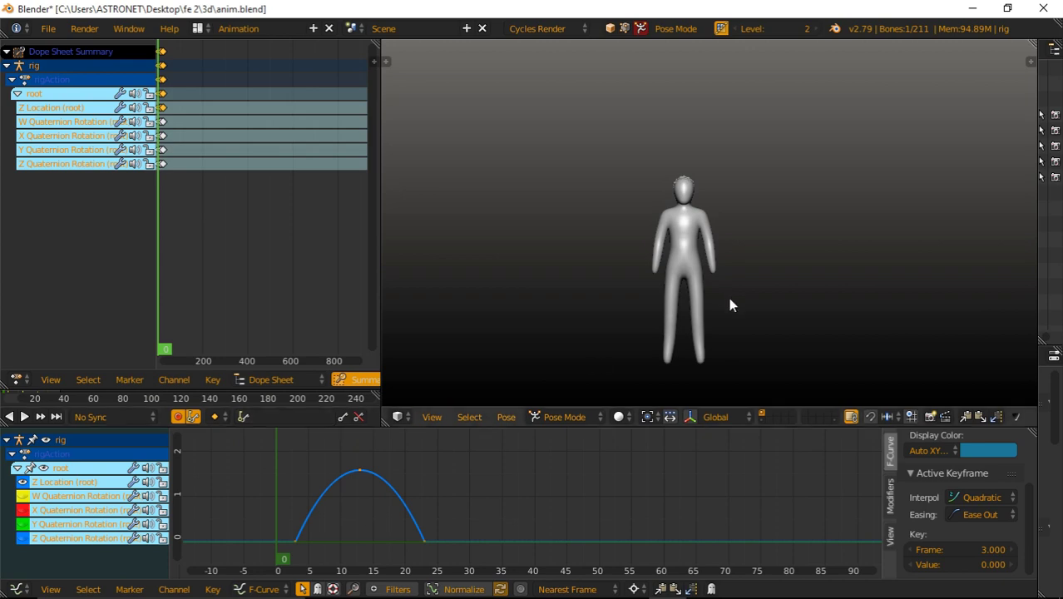
{"action": "key", "text": "shift+z"}
{"action": "middle_click_drag", "start_coordinate": [746, 201], "coordinate": [571, 407]}
{"action": "key", "text": "KP_1"}
- Reveal the hidden quaternion curves and shift all keyframes 5 frames later
{"action": "left_click", "coordinate": [490, 475]}
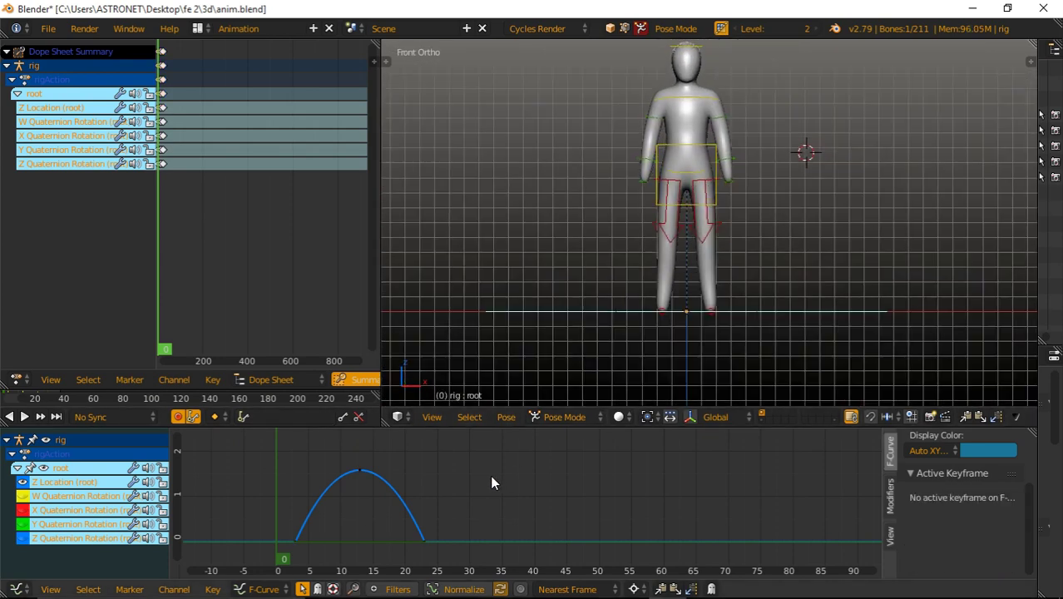
{"action": "key", "text": "alt+h"}
{"action": "type", "text": "g5"}
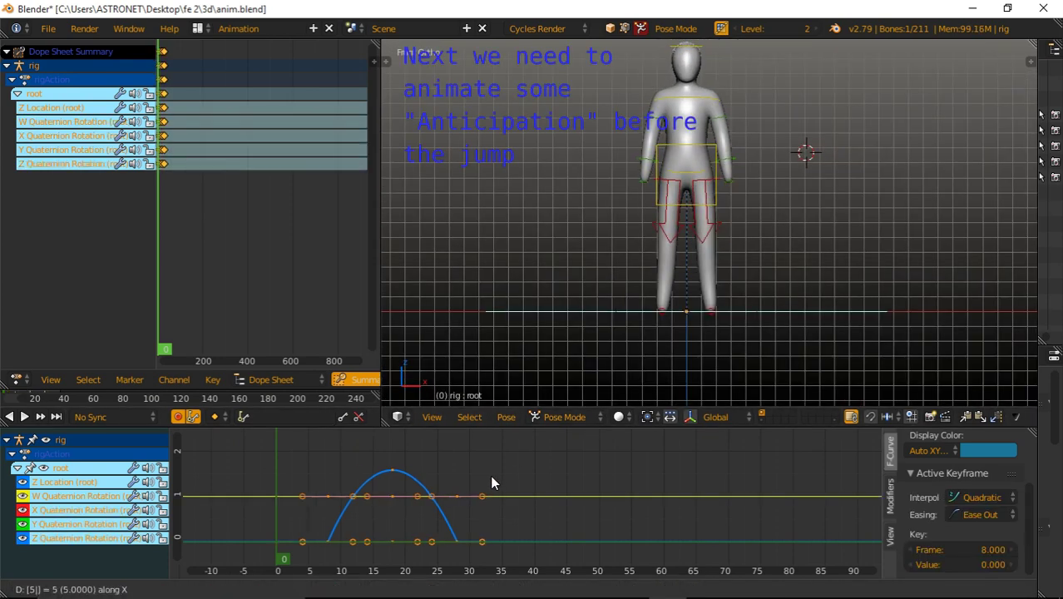
{"action": "key", "text": "Return"}
{"action": "scroll", "coordinate": [716, 302], "scroll_direction": "down", "scroll_amount": 1}
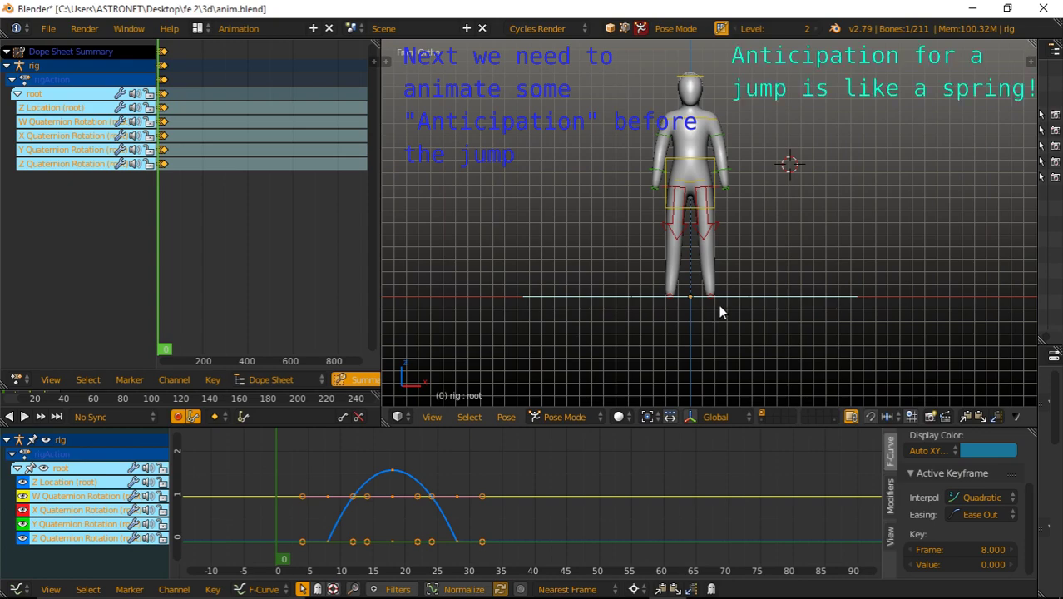
{"action": "scroll", "coordinate": [719, 304], "scroll_direction": "up", "scroll_amount": 3}
- Orbit to an angled view and select the torso, then the root bone
{"action": "mouse_move", "coordinate": [723, 282]}
{"action": "middle_mouse_down"}
{"action": "mouse_move", "coordinate": [723, 241]}
{"action": "mouse_move", "coordinate": [780, 129]}
{"action": "middle_mouse_up"}
{"action": "right_click", "coordinate": [767, 152]}
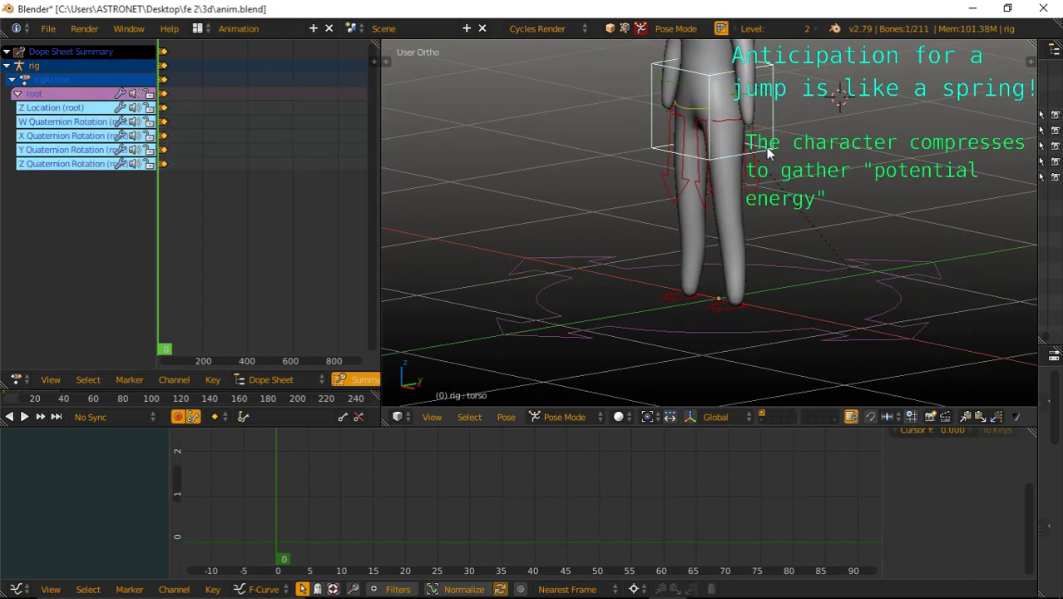
{"action": "right_click", "coordinate": [836, 274]}
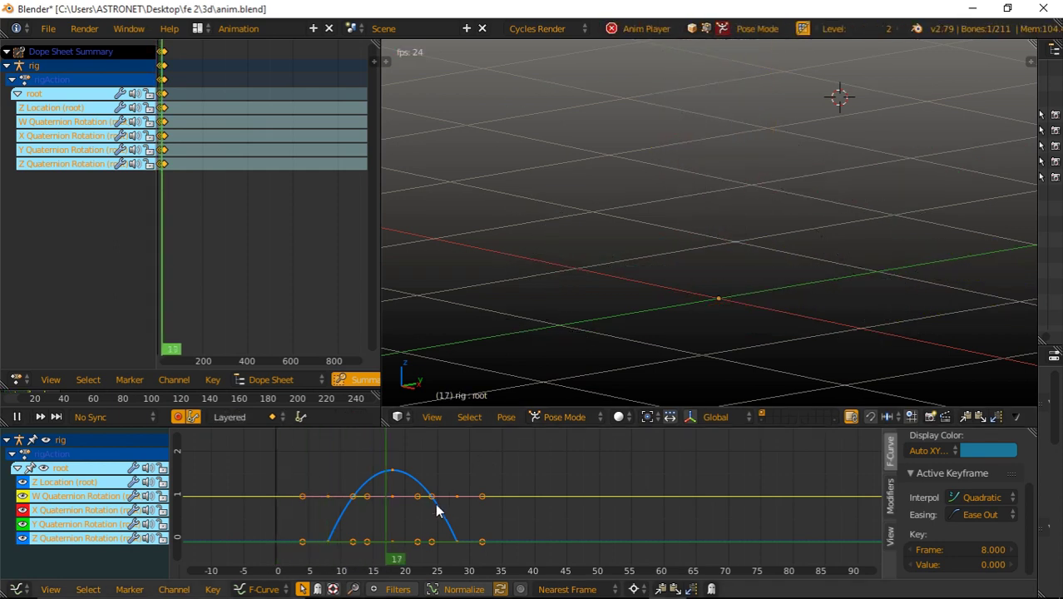
- Select every bone and insert Whole Character keys at frame 5
{"action": "key", "text": "alt+a"}
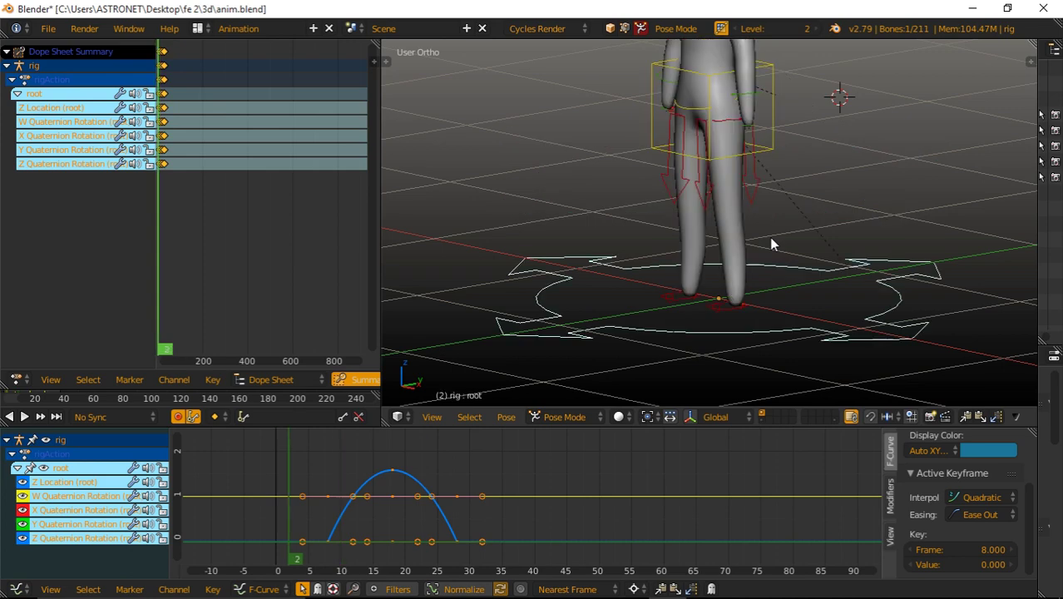
{"action": "key", "text": "a"}
{"action": "key", "text": "i"}
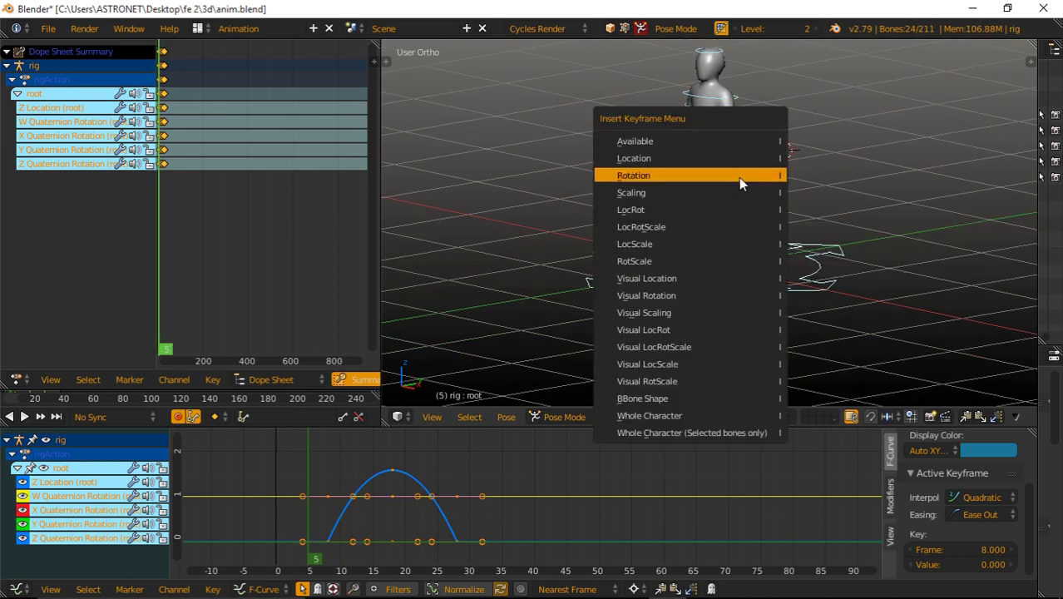
{"action": "left_click", "coordinate": [740, 212]}
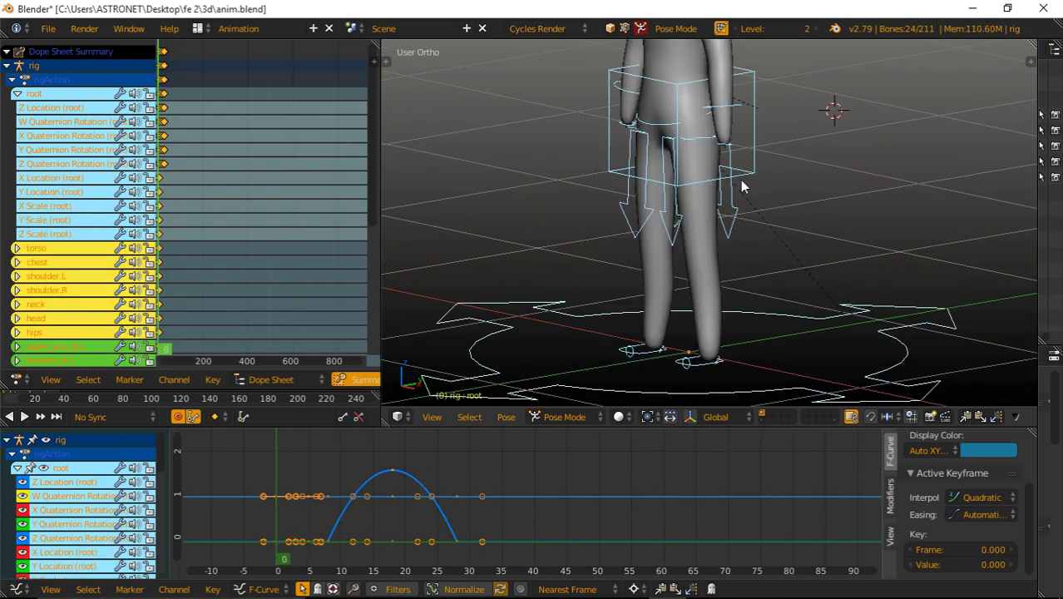
- Lower the torso vertically into a crouch and compare it against the previous frame
{"action": "right_click", "coordinate": [741, 179]}
{"action": "key", "text": "g"}
{"action": "key", "text": "z"}
{"action": "left_click", "coordinate": [770, 203]}
{"action": "key", "text": "KP_1"}
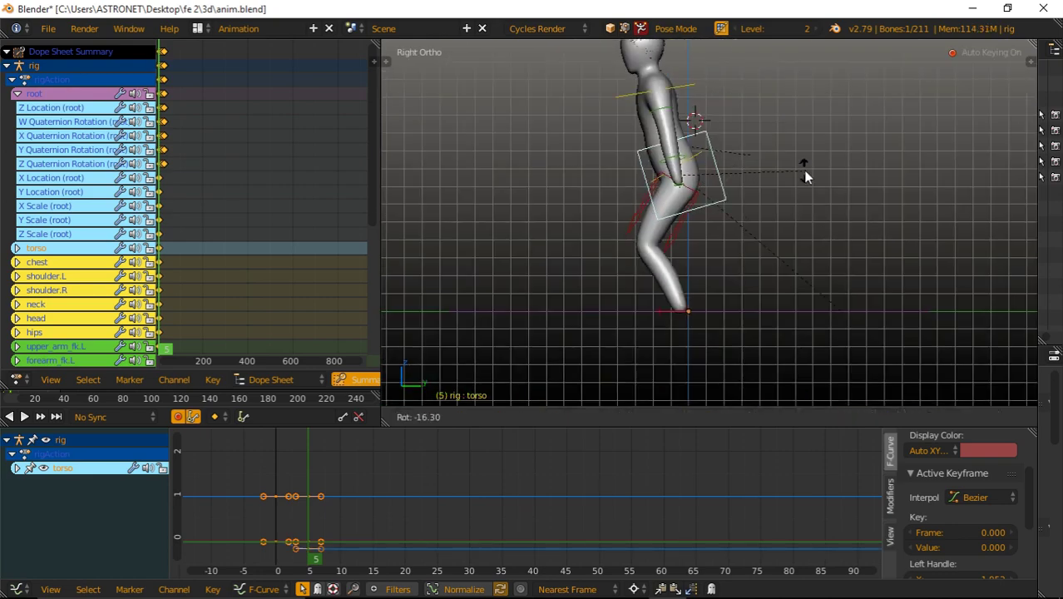
{"action": "key", "text": "KP_3"}
{"action": "key", "text": "KP_1"}
{"action": "scroll", "coordinate": [798, 218], "scroll_direction": "down", "scroll_amount": 2}
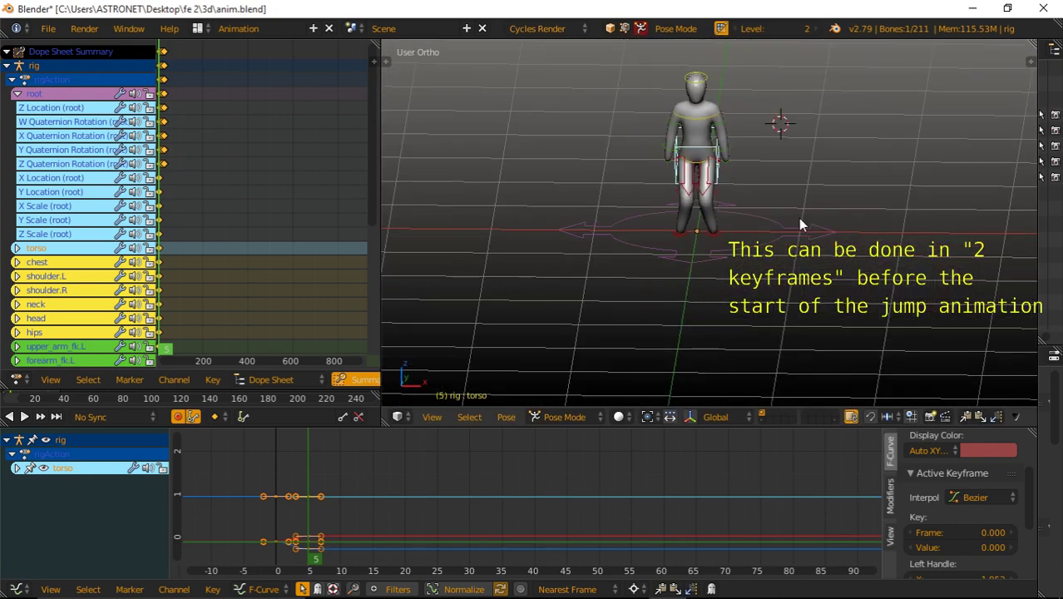
{"action": "key", "text": "Left"}
{"action": "scroll", "coordinate": [751, 231], "scroll_direction": "up", "scroll_amount": 3}
{"action": "scroll", "coordinate": [733, 188], "scroll_direction": "up", "scroll_amount": 2}
- Reposition the left leg bone thigh_ik.L at frame 5, checking it from the side
{"action": "right_click", "coordinate": [736, 187]}
{"action": "key", "text": "Right"}
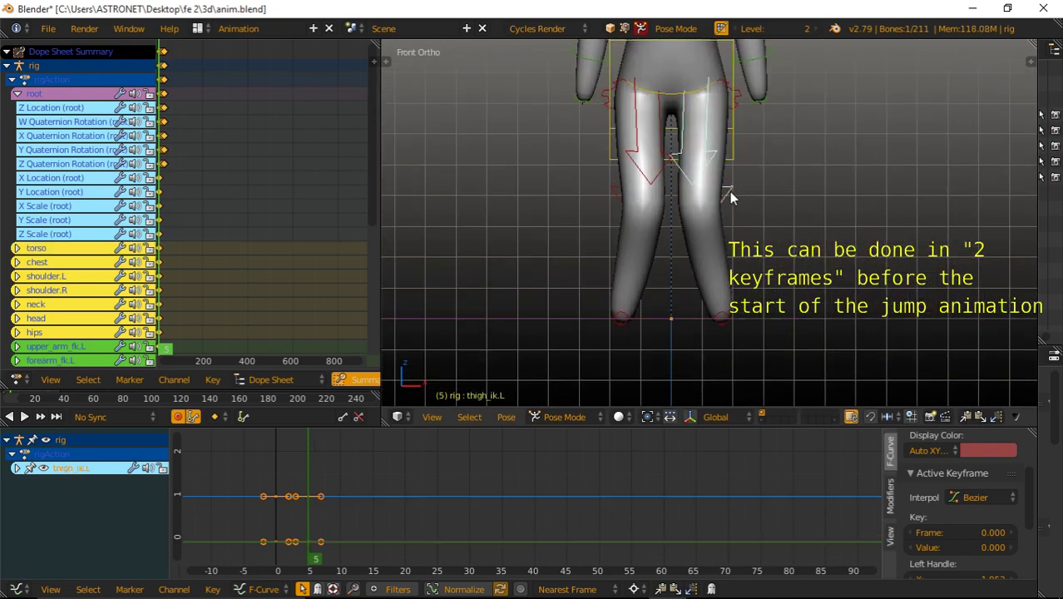
{"action": "key", "text": "g"}
{"action": "left_click", "coordinate": [805, 213]}
{"action": "scroll", "coordinate": [755, 119], "scroll_direction": "up", "scroll_amount": 2}
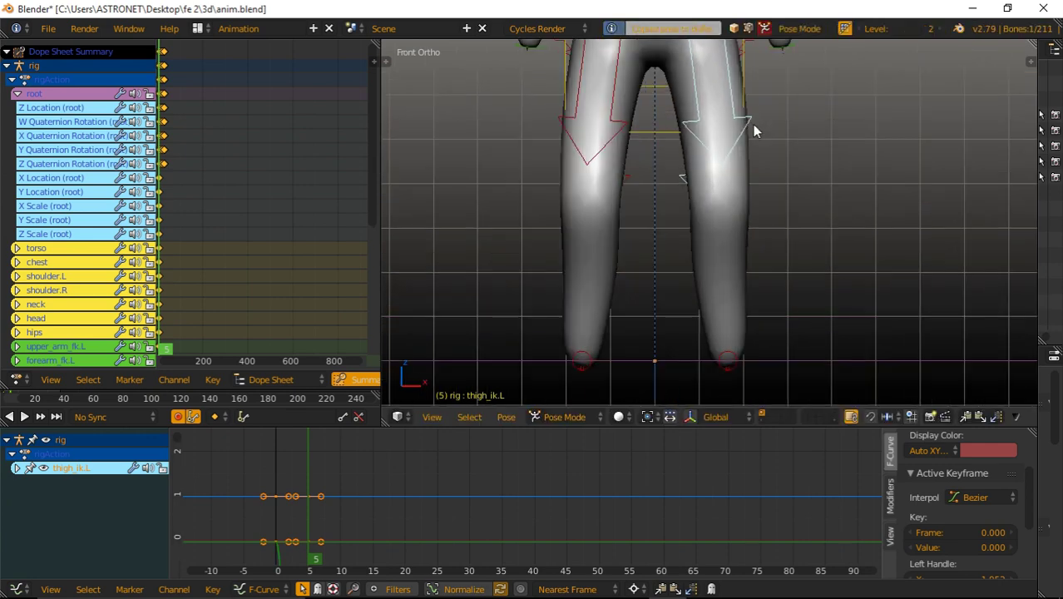
{"action": "middle_click_drag", "start_coordinate": [752, 124], "coordinate": [606, 179]}
{"action": "key", "text": "KP_3"}
{"action": "scroll", "coordinate": [615, 167], "scroll_direction": "down", "scroll_amount": 3}
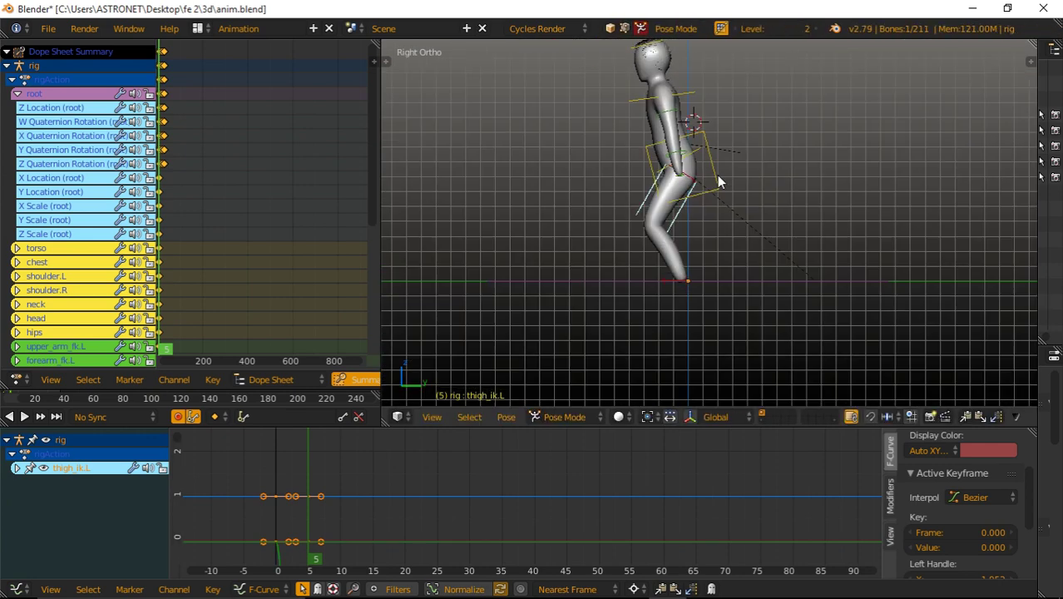
{"action": "scroll", "coordinate": [717, 179], "scroll_direction": "up", "scroll_amount": 1}
{"action": "scroll", "coordinate": [738, 185], "scroll_direction": "up", "scroll_amount": 2}
{"action": "scroll", "coordinate": [744, 183], "scroll_direction": "up", "scroll_amount": 1}
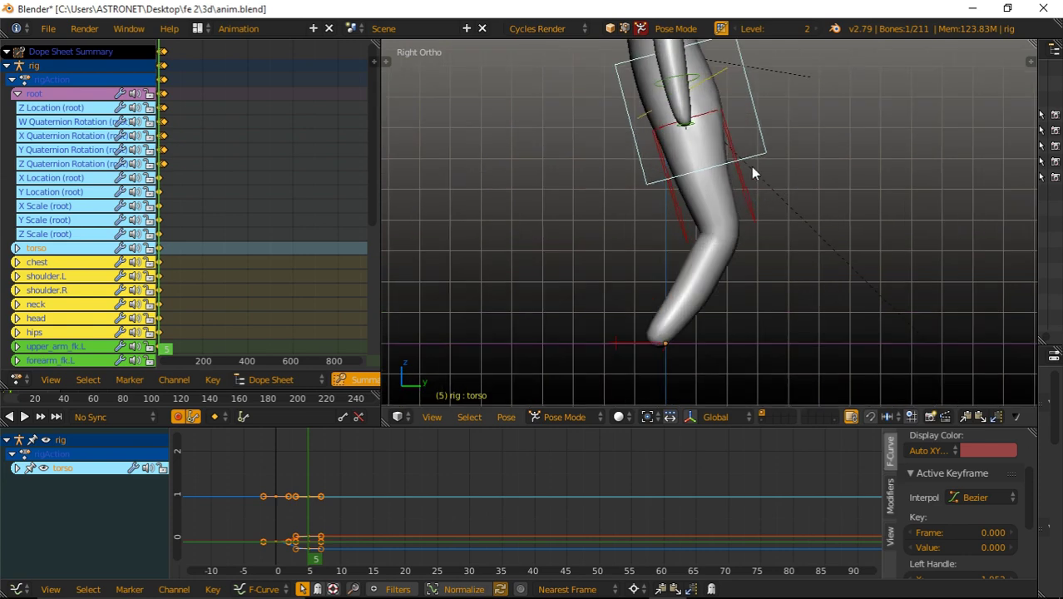
- Move the torso further into the squat and check the head, then return to the first frame
{"action": "key", "text": "g"}
{"action": "left_click", "coordinate": [753, 125]}
{"action": "right_click", "coordinate": [731, 105]}
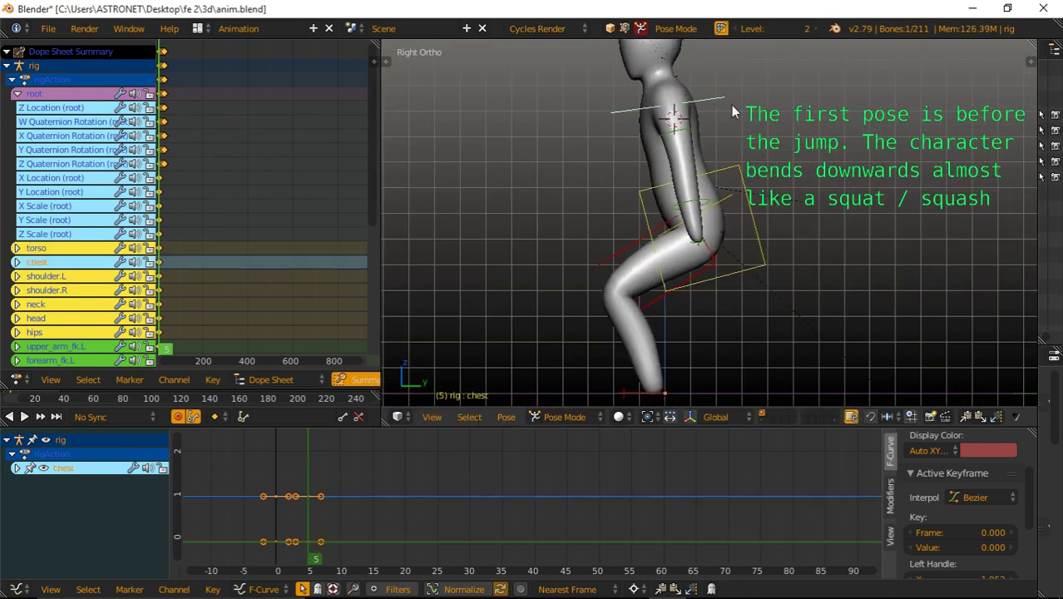
{"action": "scroll", "coordinate": [655, 82], "scroll_direction": "down", "scroll_amount": 1}
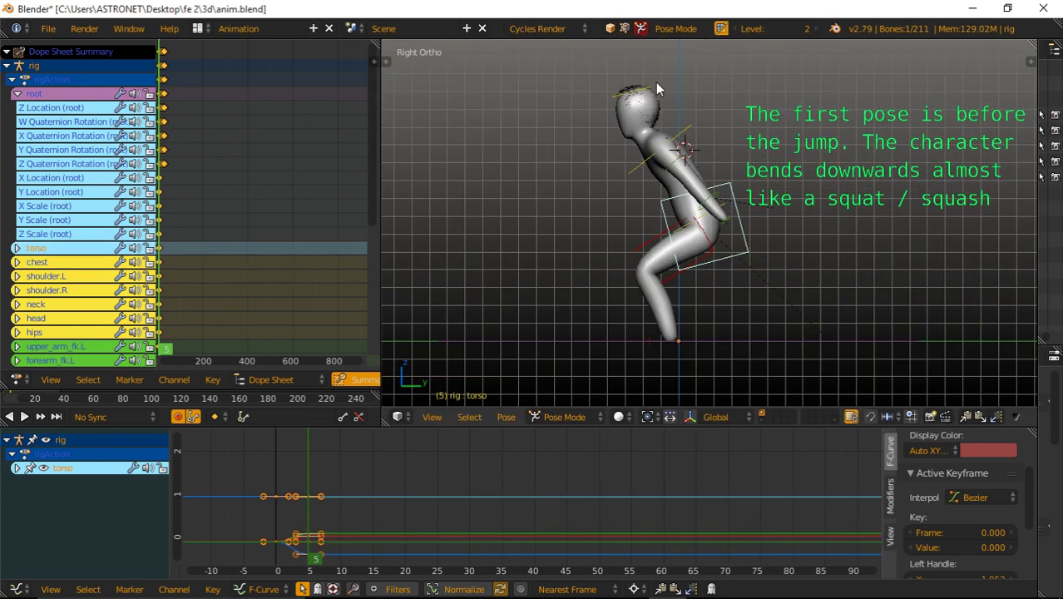
{"action": "right_click", "coordinate": [655, 83]}
{"action": "key", "text": "r"}
{"action": "key", "text": "Escape"}
{"action": "key", "text": "KP_1"}
{"action": "key", "text": "shift+Left"}
{"action": "scroll", "coordinate": [806, 278], "scroll_direction": "up", "scroll_amount": 2}
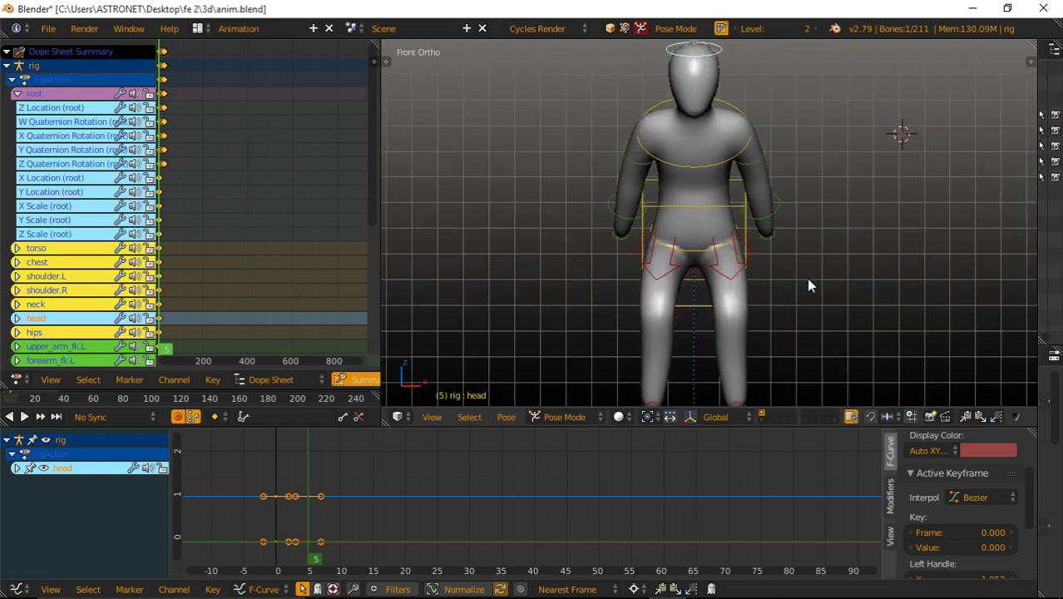
{"action": "scroll", "coordinate": [796, 280], "scroll_direction": "down", "scroll_amount": 5}
{"action": "scroll", "coordinate": [773, 305], "scroll_direction": "down", "scroll_amount": 1}
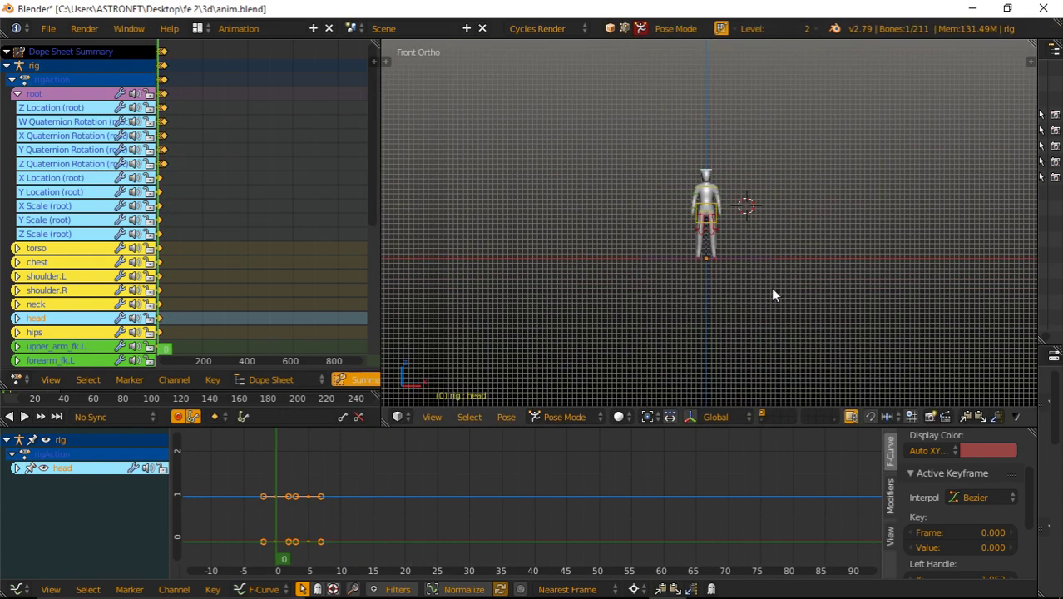
- Review the squat pose and select every bone of the rig
{"action": "key", "text": "alt+Tab"}
{"action": "scroll", "coordinate": [830, 238], "scroll_direction": "up", "scroll_amount": 2}
{"action": "scroll", "coordinate": [830, 238], "scroll_direction": "down", "scroll_amount": 2}
{"action": "left_click", "coordinate": [796, 290]}
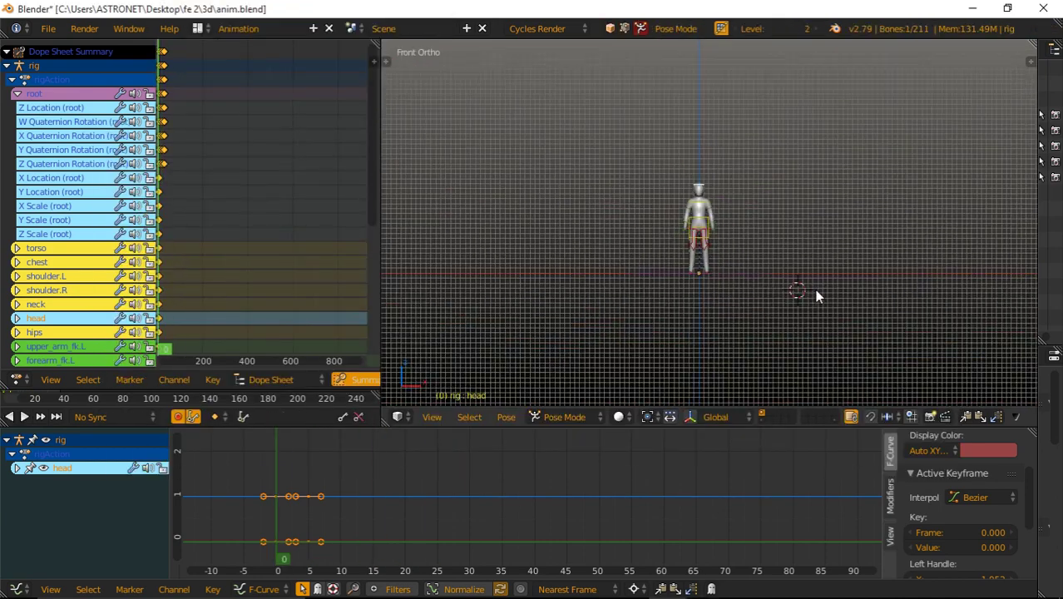
{"action": "scroll", "coordinate": [807, 301], "scroll_direction": "up", "scroll_amount": 6}
{"action": "scroll", "coordinate": [752, 304], "scroll_direction": "up", "scroll_amount": 1}
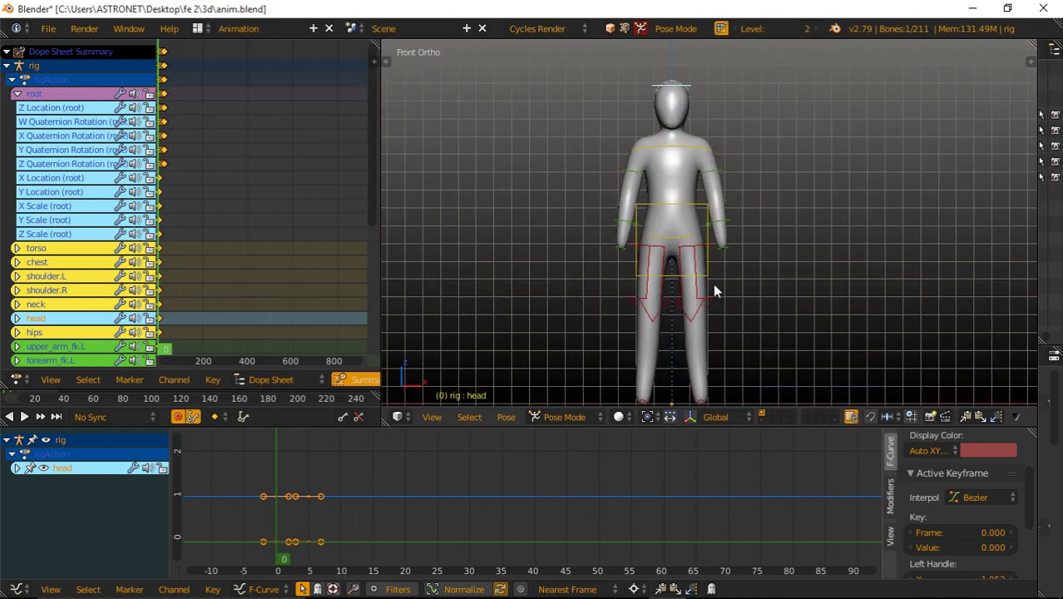
{"action": "key", "text": "a"}
{"action": "scroll", "coordinate": [718, 275], "scroll_direction": "up", "scroll_amount": 1}
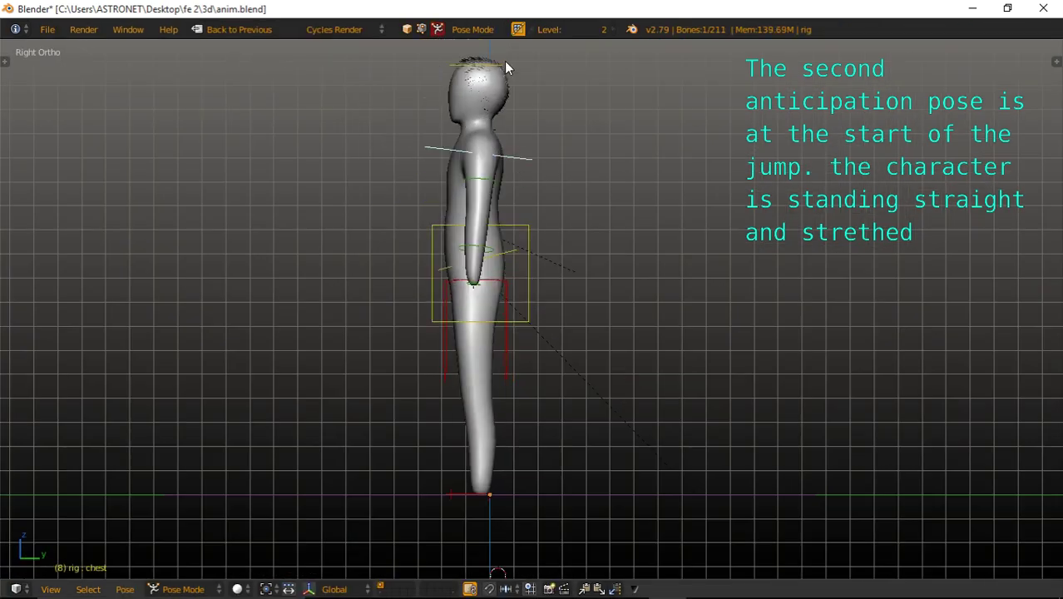
- Select the left upper-arm control and rotate it for the stretched take-off pose
{"action": "right_click", "coordinate": [504, 62]}
{"action": "key", "text": "KP_1"}
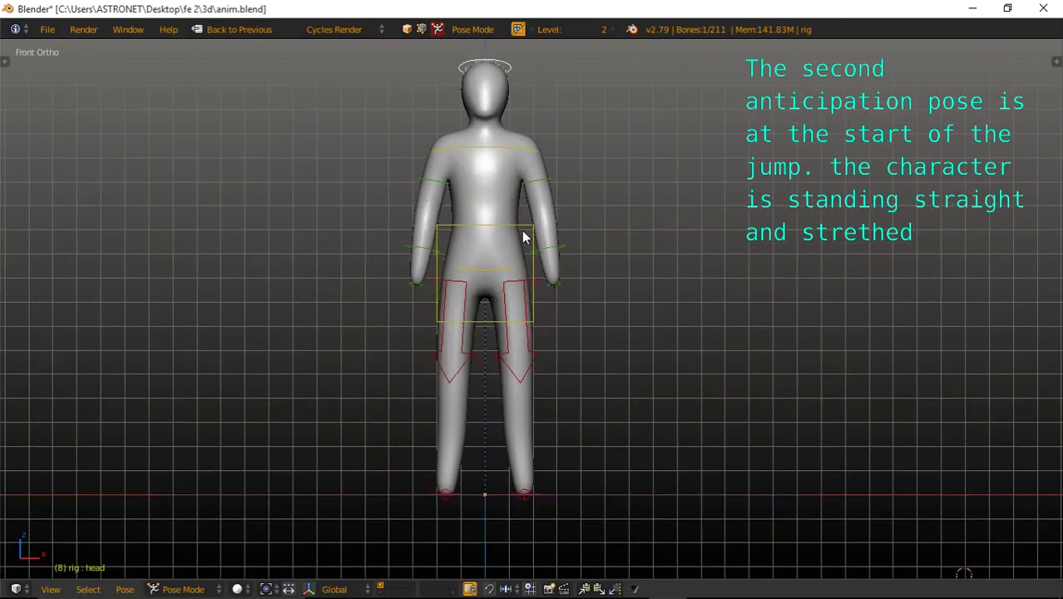
{"action": "right_click", "coordinate": [523, 237]}
{"action": "key", "text": "KP_3"}
{"action": "key", "text": "r"}
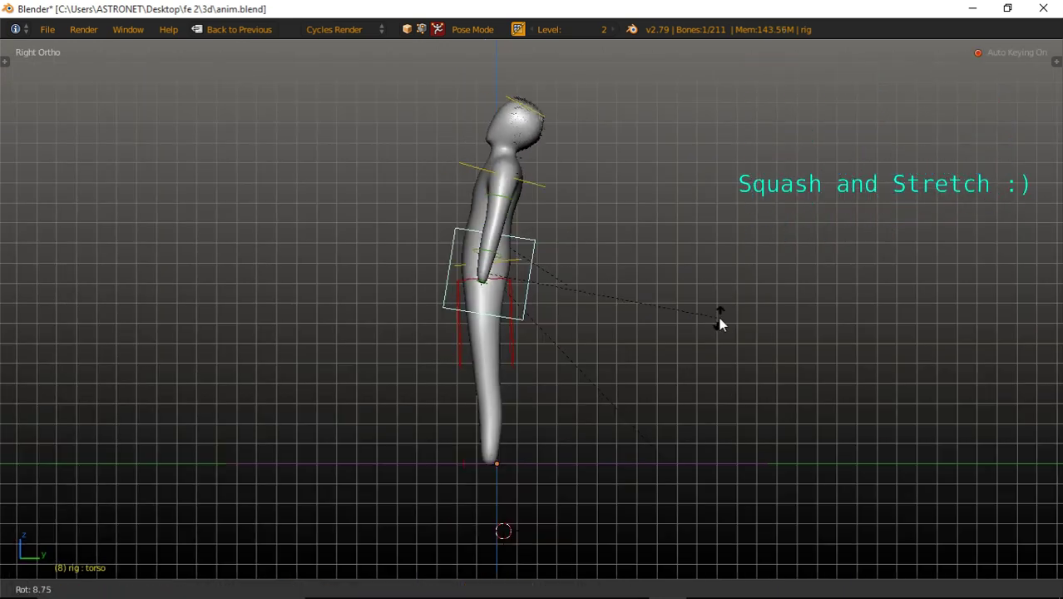
{"action": "right_click", "coordinate": [719, 317]}
{"action": "key", "text": "KP_1"}
{"action": "right_click", "coordinate": [556, 223]}
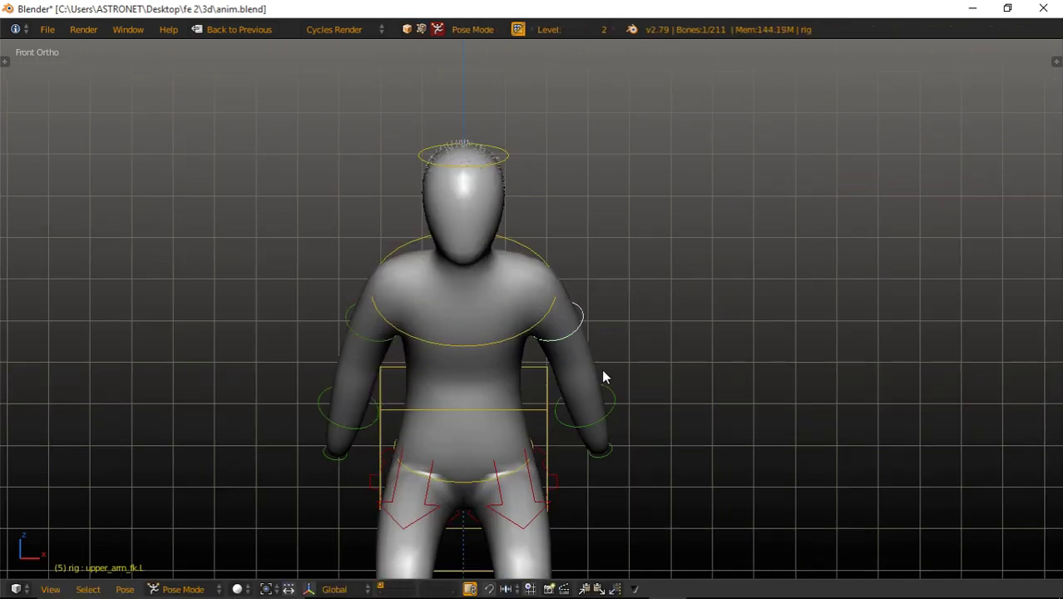
{"action": "key", "text": "r"}
{"action": "left_click", "coordinate": [621, 399]}
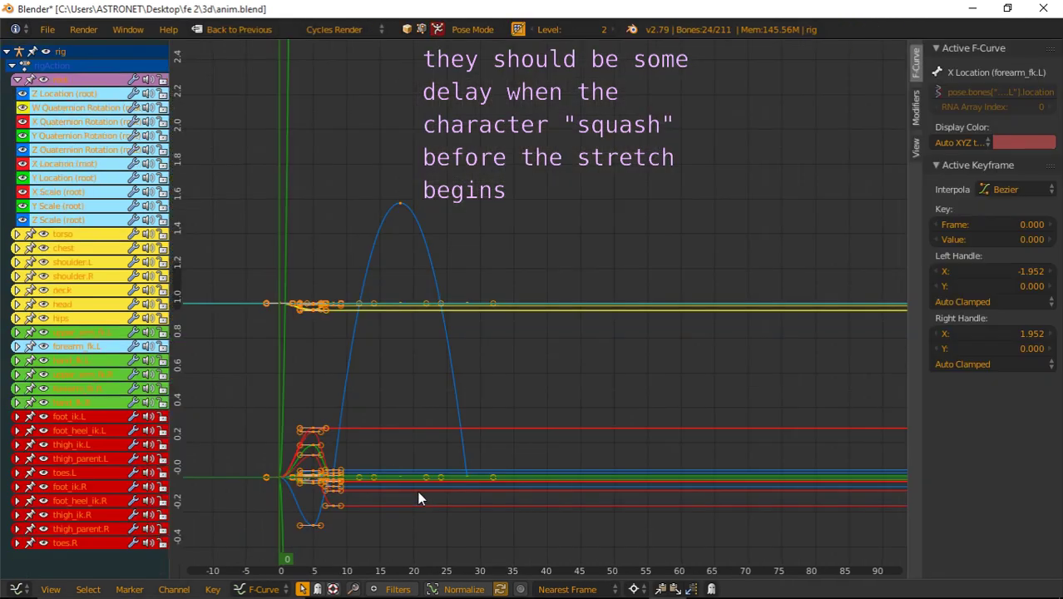
- Box-select the squash keyframes around frame 5 in the Graph Editor
{"action": "mouse_move", "coordinate": [418, 497]}
{"action": "middle_mouse_down", "text": "ctrl"}
{"action": "mouse_move", "coordinate": [728, 321]}
{"action": "mouse_move", "coordinate": [613, 373]}
{"action": "mouse_move", "coordinate": [718, 330]}
{"action": "middle_mouse_up", "text": "ctrl"}
{"action": "key", "text": "a"}
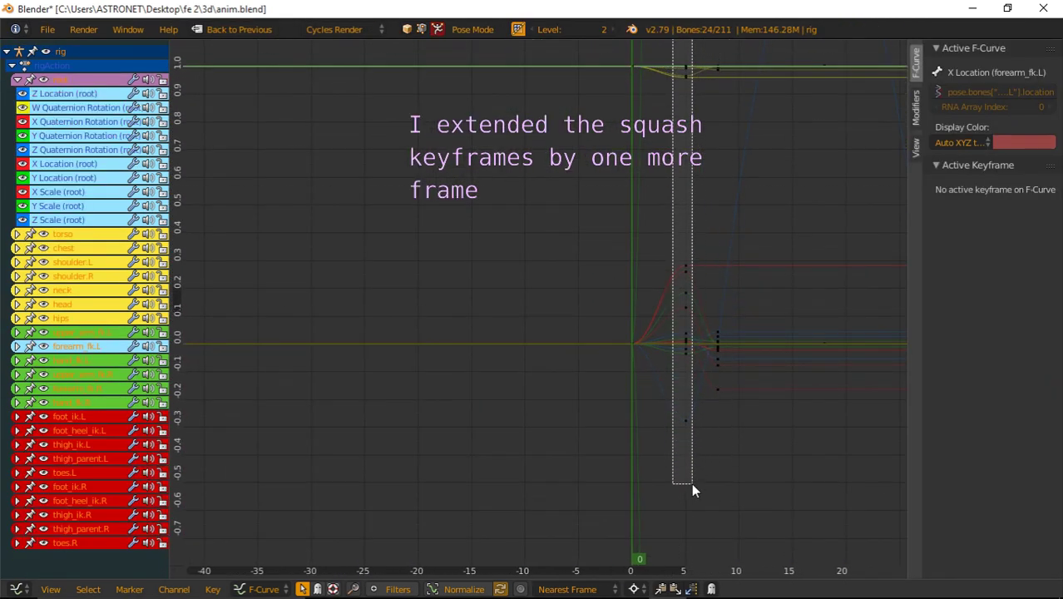
{"action": "left_click_drag", "start_coordinate": [691, 483], "coordinate": [693, 483]}
{"action": "key", "text": "g"}
{"action": "key", "text": "x"}
{"action": "key", "text": "2"}
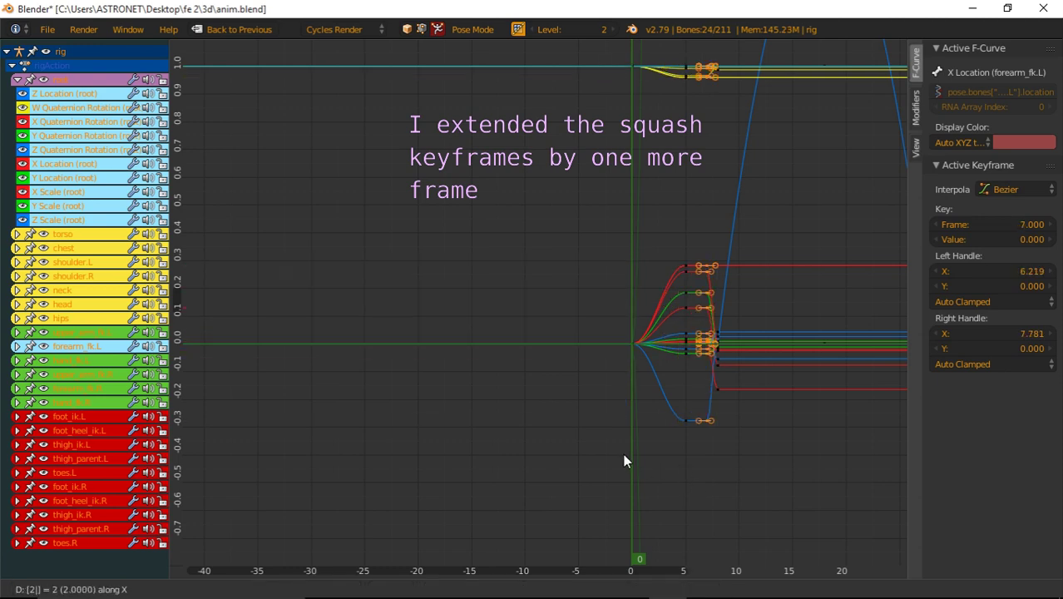
{"action": "key", "text": "Escape"}
{"action": "scroll", "coordinate": [748, 432], "scroll_direction": "up", "scroll_amount": 3}
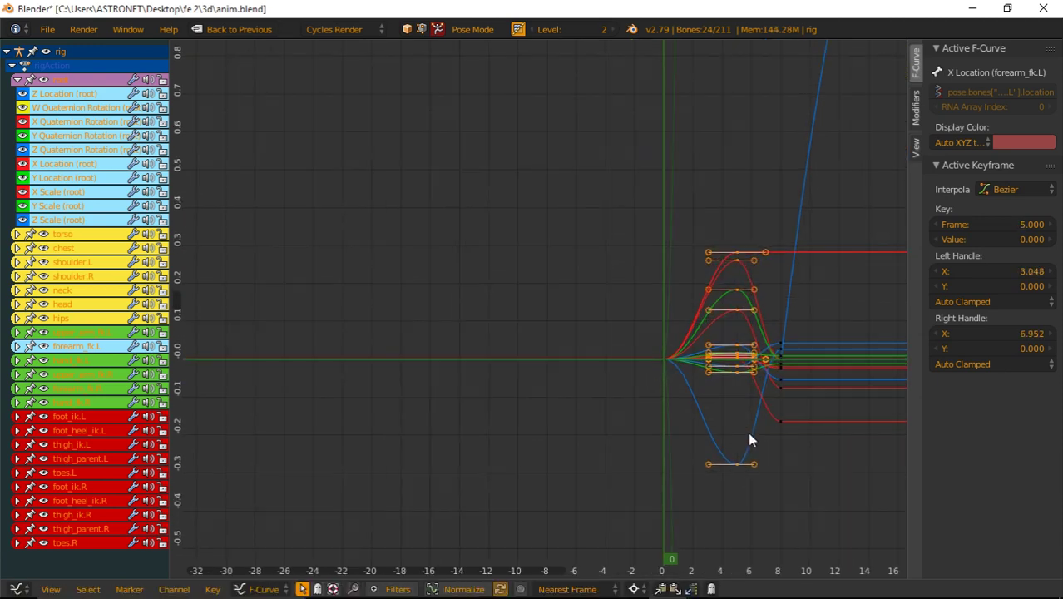
{"action": "scroll", "coordinate": [748, 431], "scroll_direction": "up", "scroll_amount": 3}
- Shift the squash keys one frame later and play the jump in the full-size 3D view
{"action": "key", "text": "g"}
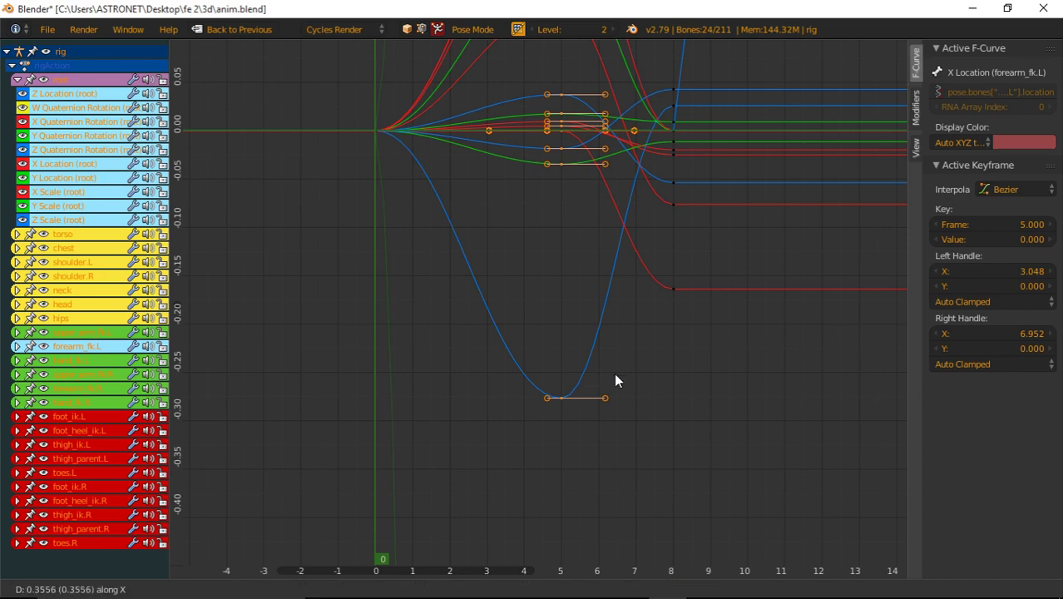
{"action": "left_click", "coordinate": [621, 381]}
{"action": "key", "text": "ctrl+Up"}
{"action": "key", "text": "ctrl+Up"}
{"action": "scroll", "coordinate": [753, 334], "scroll_direction": "down", "scroll_amount": 2, "text": "shift"}
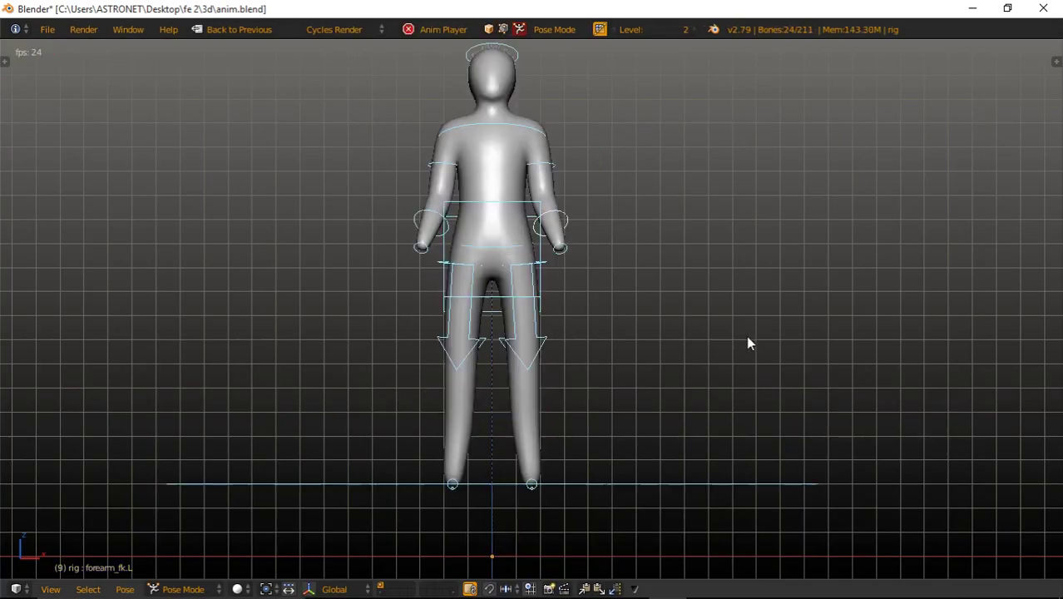
{"action": "scroll", "coordinate": [746, 335], "scroll_direction": "down", "scroll_amount": 4, "text": "shift"}
{"action": "scroll", "coordinate": [733, 338], "scroll_direction": "down", "scroll_amount": 3}
{"action": "key", "text": "alt+a"}
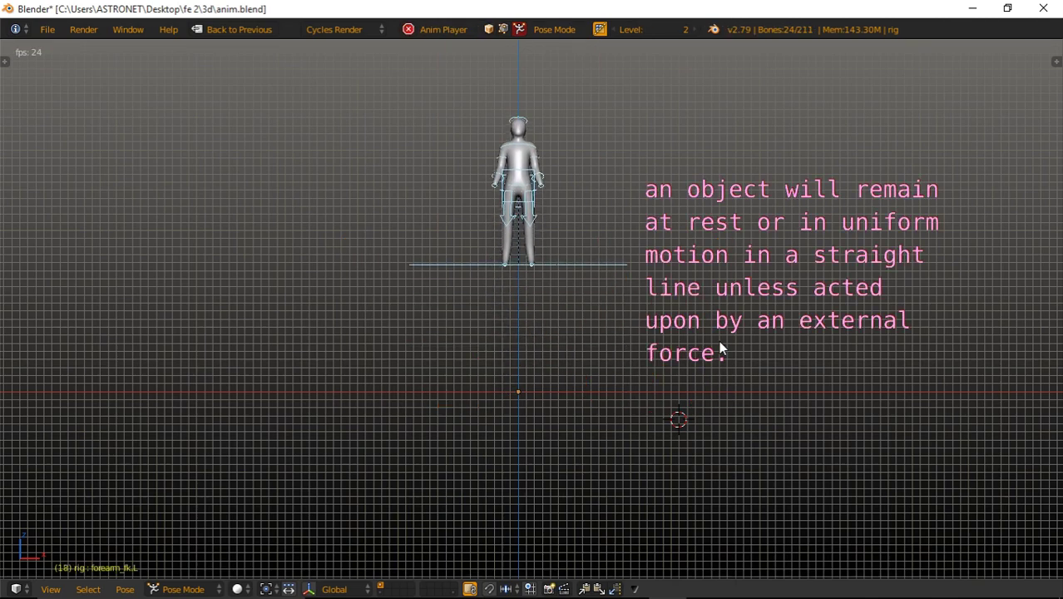
{"action": "key", "text": "Escape"}
{"action": "scroll", "coordinate": [720, 354], "scroll_direction": "up", "scroll_amount": 1}
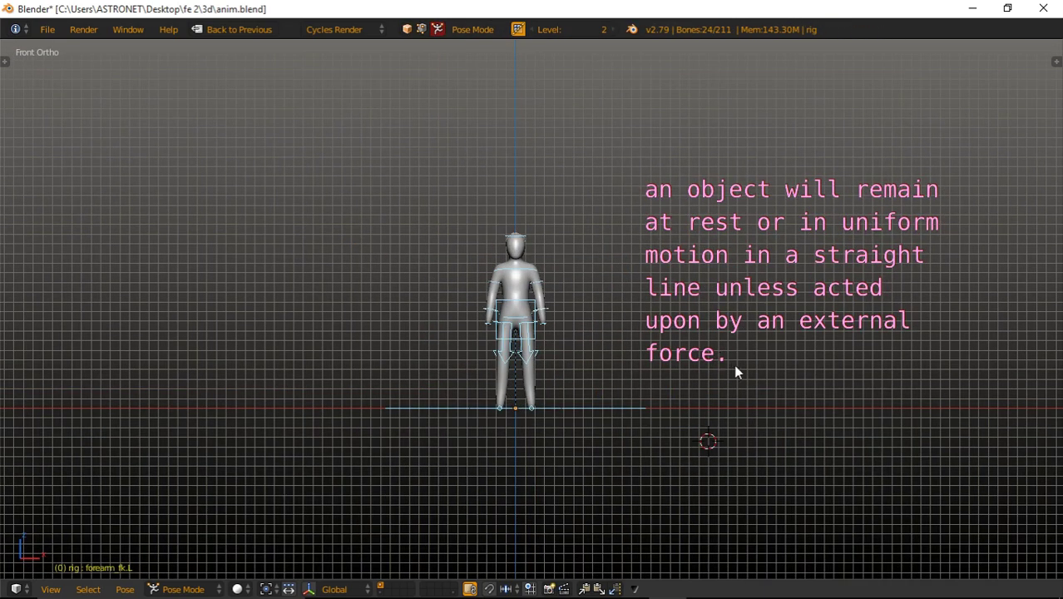
{"action": "scroll", "coordinate": [733, 364], "scroll_direction": "up", "scroll_amount": 2}
{"action": "key", "text": "alt+a"}
{"action": "key", "text": "Escape"}
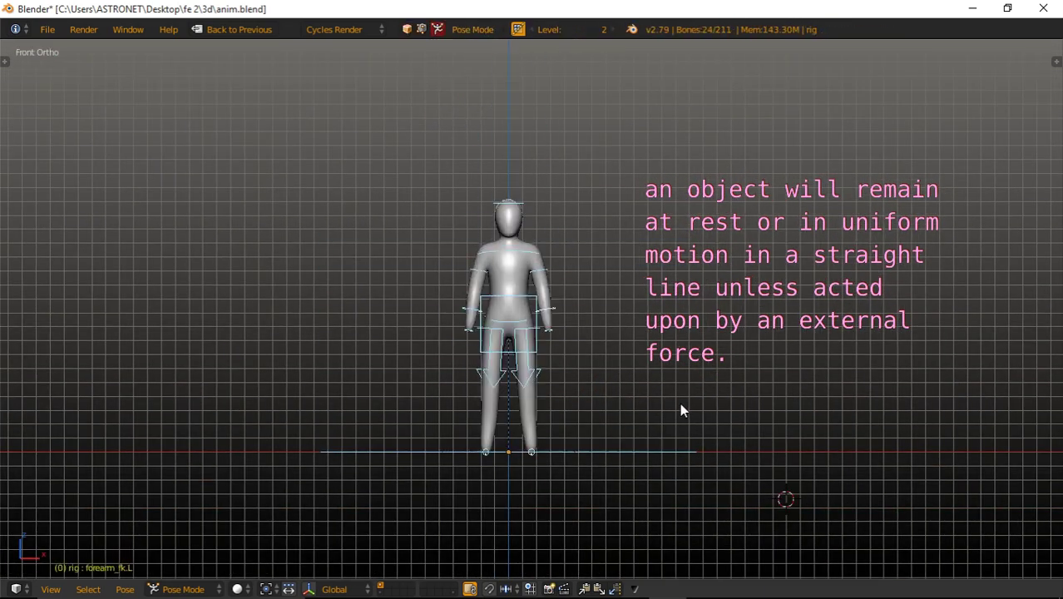
{"action": "key", "text": "alt+a"}
{"action": "key", "text": "Escape"}
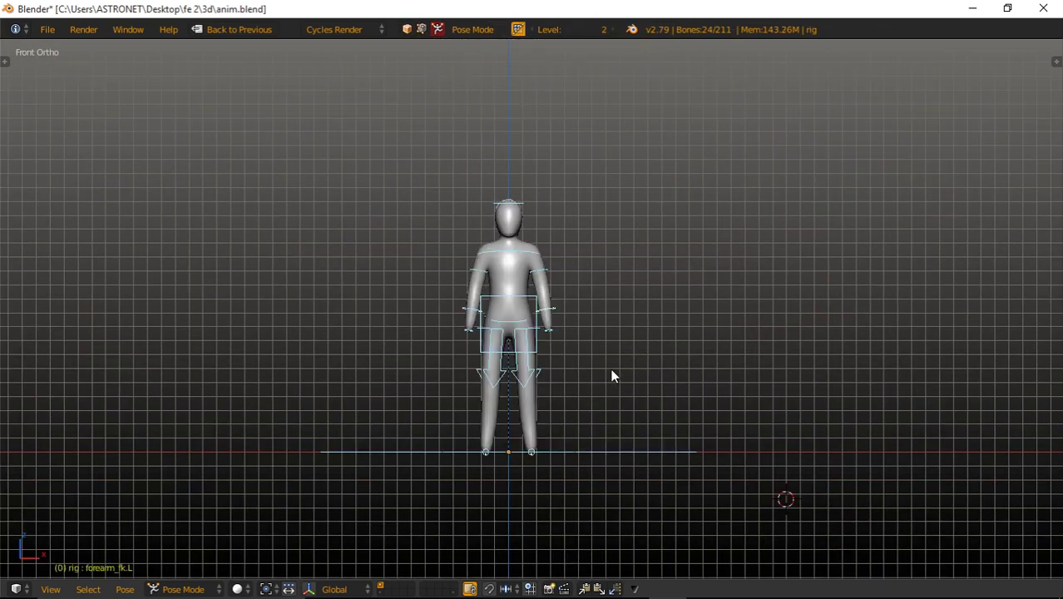
{"action": "key", "text": "alt+a"}
{"action": "scroll", "coordinate": [611, 376], "scroll_direction": "up", "scroll_amount": 2}
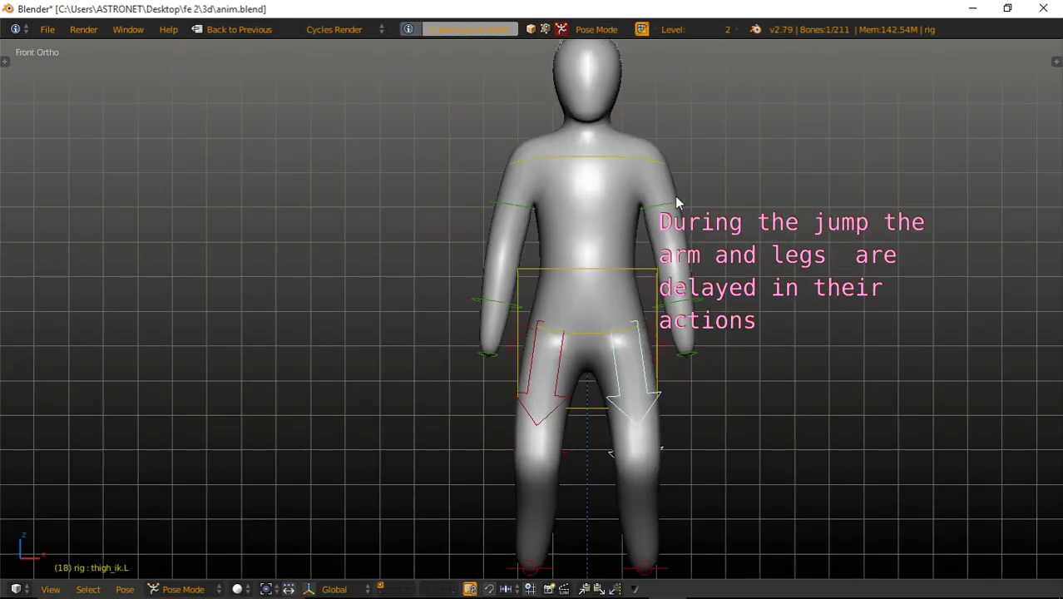
- Inspect both upper-arm controls from side and back views with the properties sidebar shown
{"action": "right_click", "coordinate": [676, 200]}
{"action": "key", "text": "KP_3"}
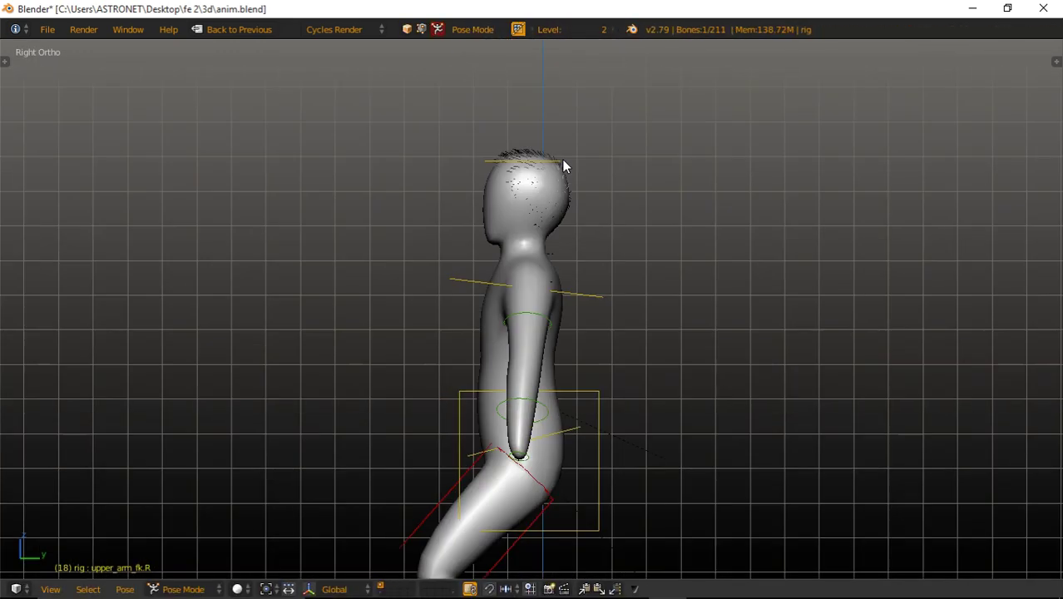
{"action": "mouse_move", "coordinate": [648, 287]}
{"action": "middle_mouse_down"}
{"action": "mouse_move", "coordinate": [689, 290]}
{"action": "mouse_move", "coordinate": [593, 223]}
{"action": "middle_mouse_up"}
{"action": "right_click", "coordinate": [628, 156]}
{"action": "key", "text": "ctrl+KP_3"}
{"action": "key", "text": "n"}
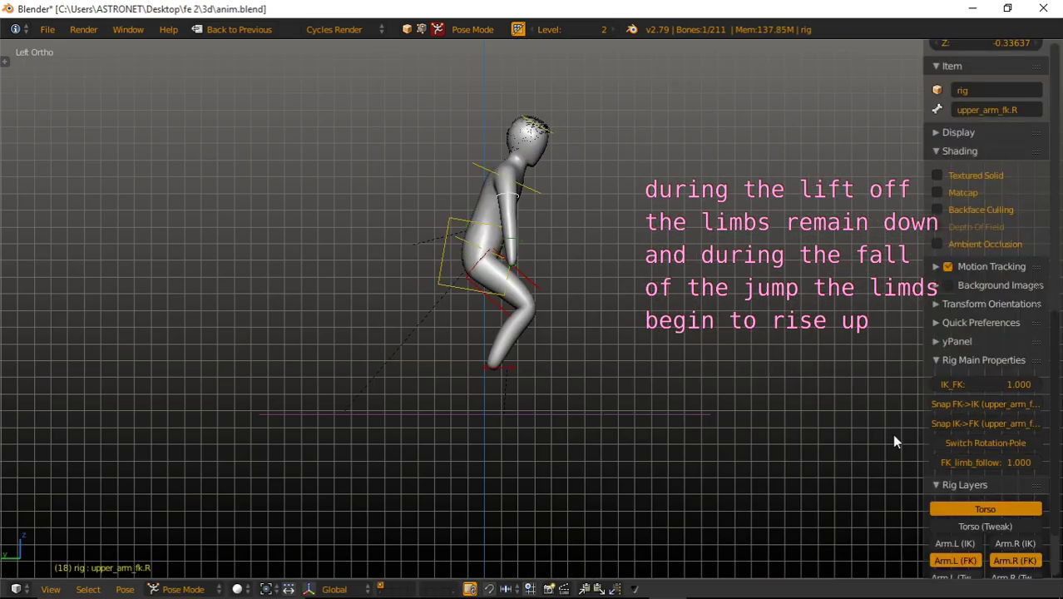
{"action": "middle_click_drag", "start_coordinate": [894, 441], "coordinate": [578, 237]}
{"action": "scroll", "coordinate": [578, 237], "scroll_direction": "up", "scroll_amount": 3}
{"action": "key", "text": "ctrl+KP_1"}
- Rotate the left upper arm downward, then rotate the right forearm along its X axis
{"action": "right_click", "coordinate": [424, 270]}
{"action": "key", "text": "r"}
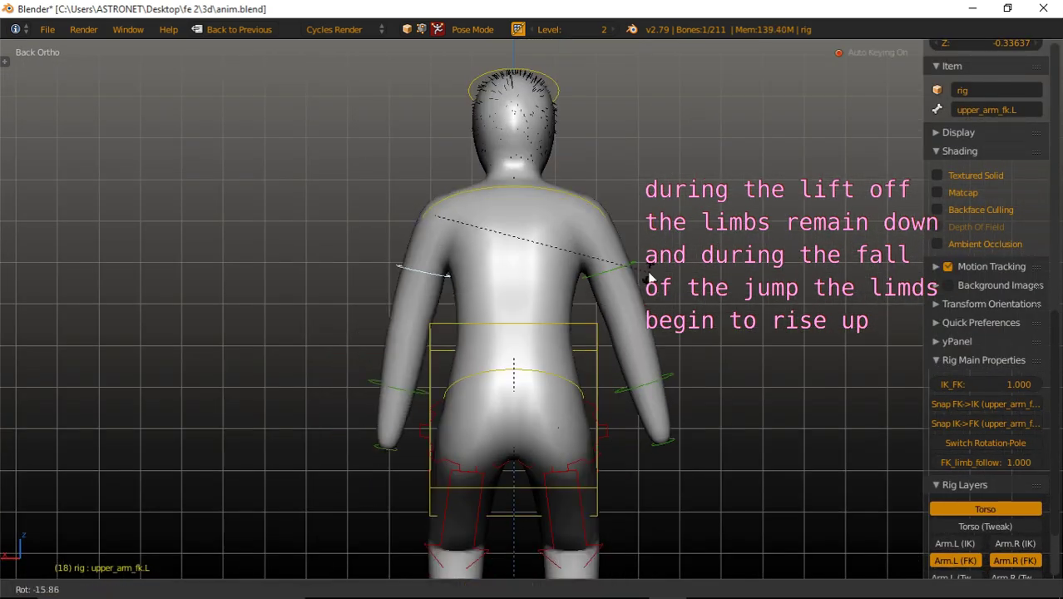
{"action": "left_click", "coordinate": [623, 268]}
{"action": "key", "text": "KP_1"}
{"action": "right_click", "coordinate": [372, 363]}
{"action": "key", "text": "r"}
{"action": "key", "text": "x"}
{"action": "key", "text": "x"}
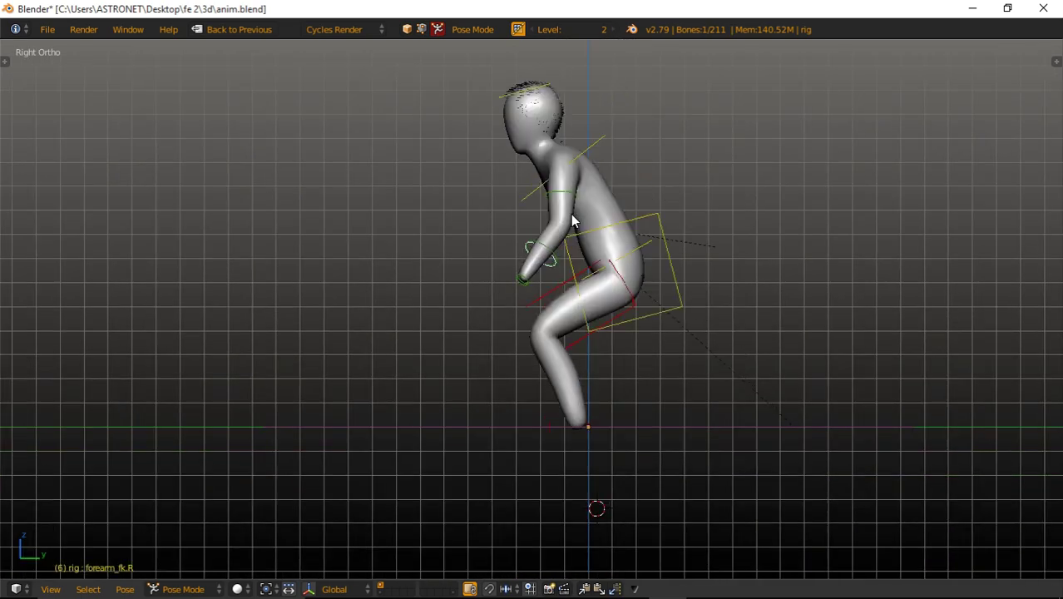
- Select both foot controls and review their curves in the Graph Editor
{"action": "right_click", "coordinate": [571, 413]}
{"action": "right_click", "coordinate": [525, 400], "text": "shift"}
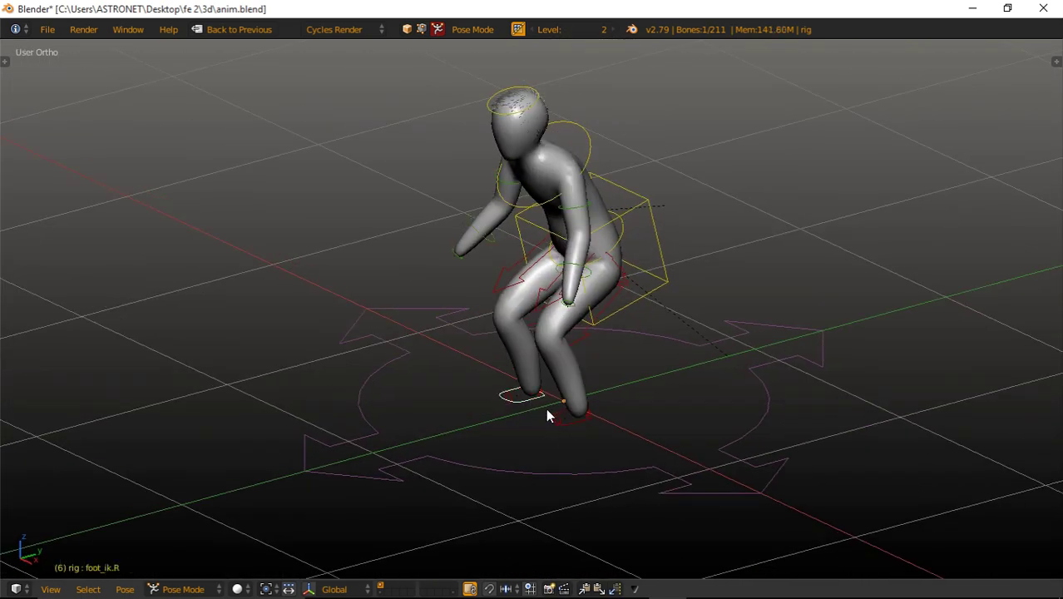
{"action": "key", "text": "alt+g"}
{"action": "key", "text": "ctrl+Up"}
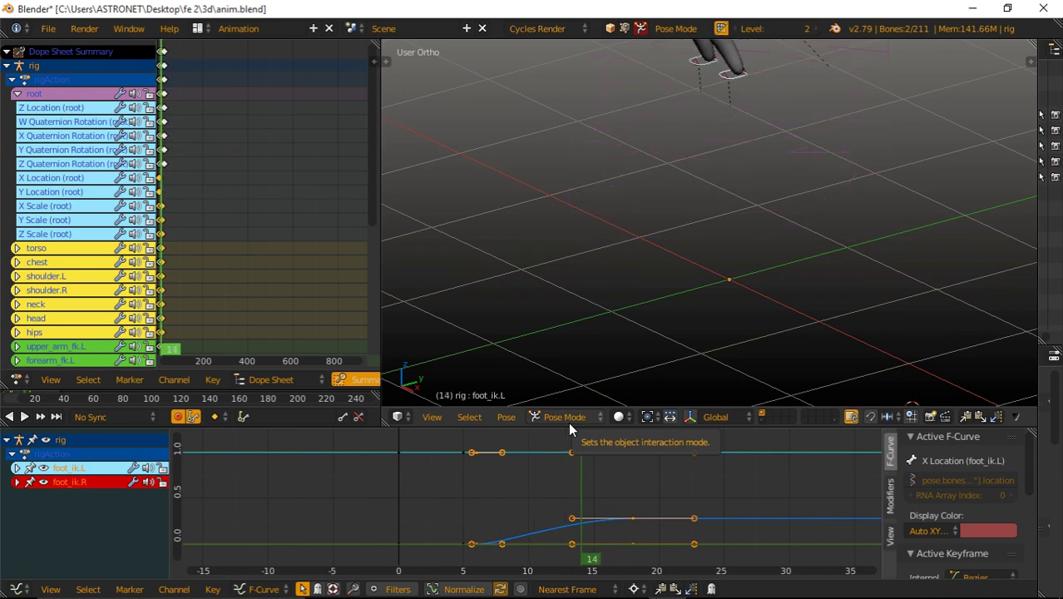
{"action": "key", "text": "ctrl+Up"}
{"action": "mouse_move", "coordinate": [569, 422]}
{"action": "middle_mouse_down"}
{"action": "mouse_move", "coordinate": [802, 268]}
{"action": "mouse_move", "coordinate": [531, 344]}
{"action": "mouse_move", "coordinate": [676, 292]}
{"action": "mouse_move", "coordinate": [596, 262]}
{"action": "middle_mouse_up"}
{"action": "key", "text": "ctrl+Up"}
{"action": "key", "text": "ctrl+Up"}
{"action": "scroll", "coordinate": [616, 258], "scroll_direction": "up", "scroll_amount": 3}
- At frame 8, rotate the left upper arm down from the front view, then select the left forearm
{"action": "right_click", "coordinate": [638, 250]}
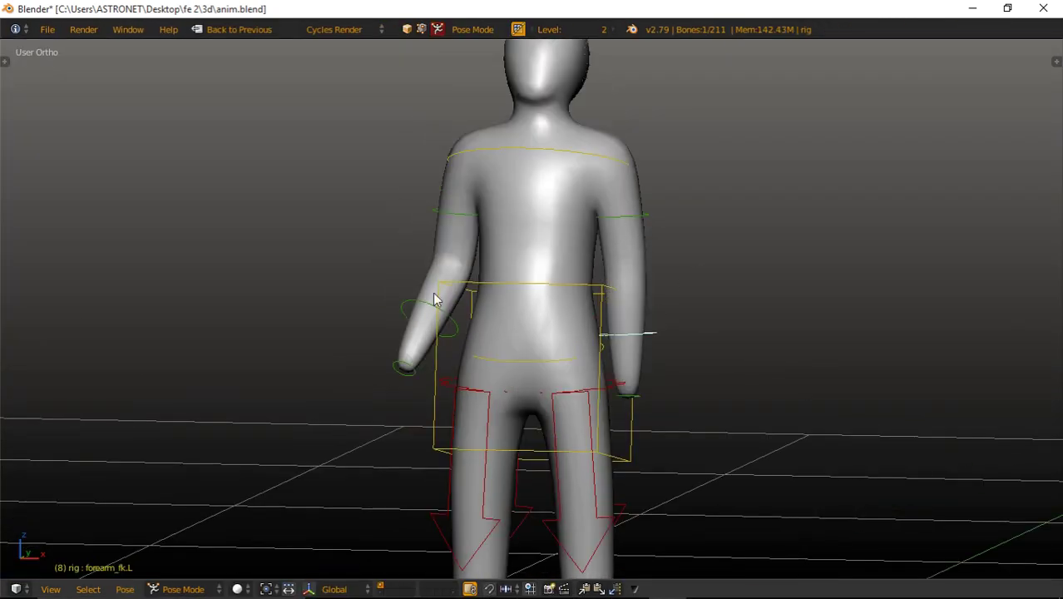
{"action": "middle_click_drag", "start_coordinate": [432, 299], "coordinate": [686, 275]}
{"action": "key", "text": "KP_1"}
{"action": "right_click", "coordinate": [641, 209]}
{"action": "key", "text": "r"}
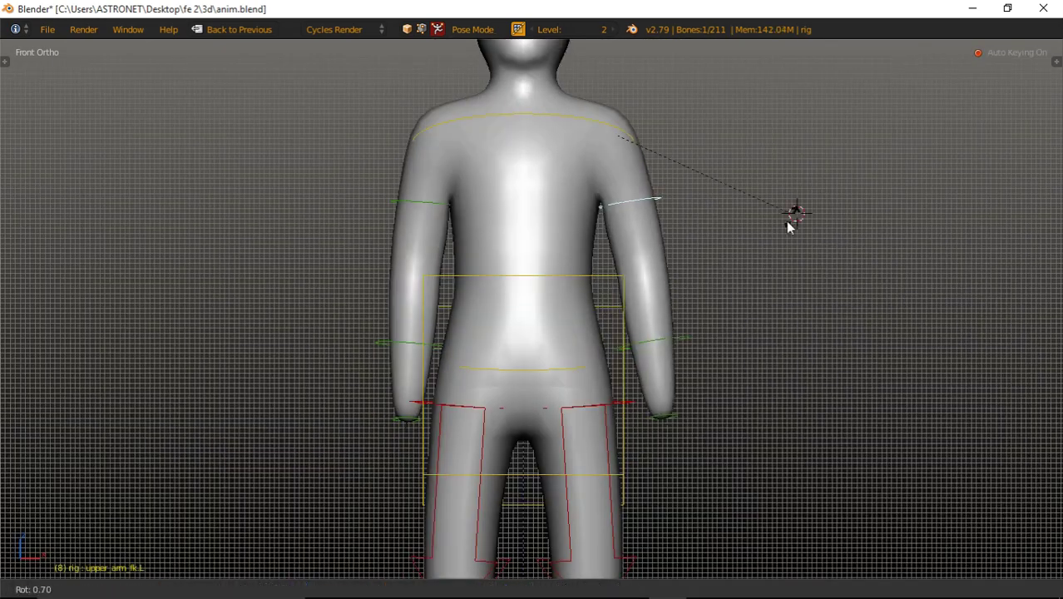
{"action": "right_click", "coordinate": [782, 267]}
{"action": "right_click", "coordinate": [657, 346]}
{"action": "key", "text": "KP_3"}
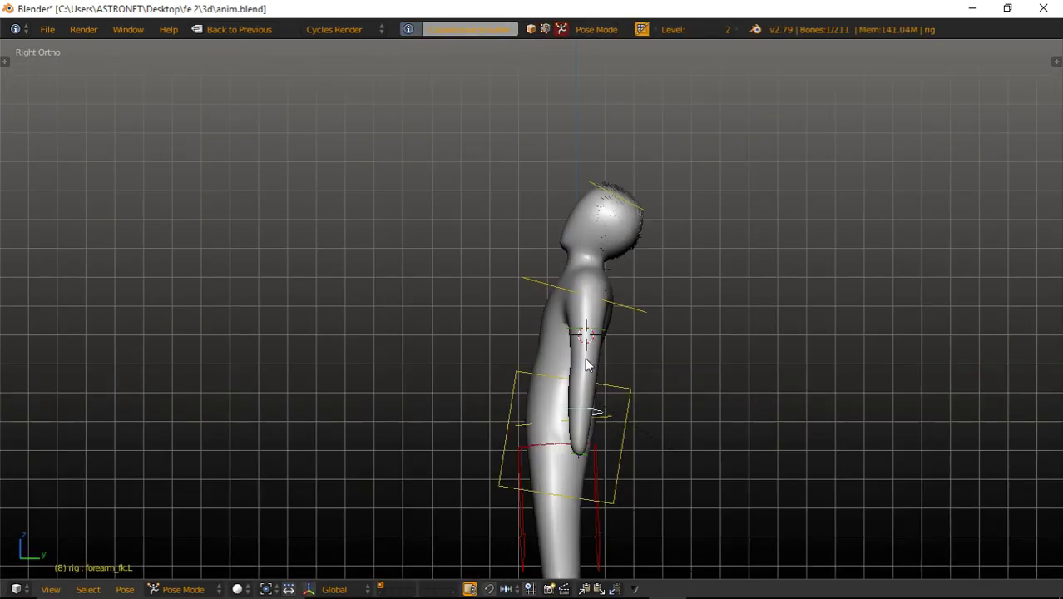
{"action": "mouse_move", "coordinate": [585, 357]}
{"action": "middle_mouse_down"}
{"action": "mouse_move", "coordinate": [733, 406]}
{"action": "mouse_move", "coordinate": [780, 281]}
{"action": "middle_mouse_up"}
{"action": "scroll", "coordinate": [674, 428], "scroll_direction": "down", "scroll_amount": 4}
{"action": "scroll", "coordinate": [657, 372], "scroll_direction": "up", "scroll_amount": 1}
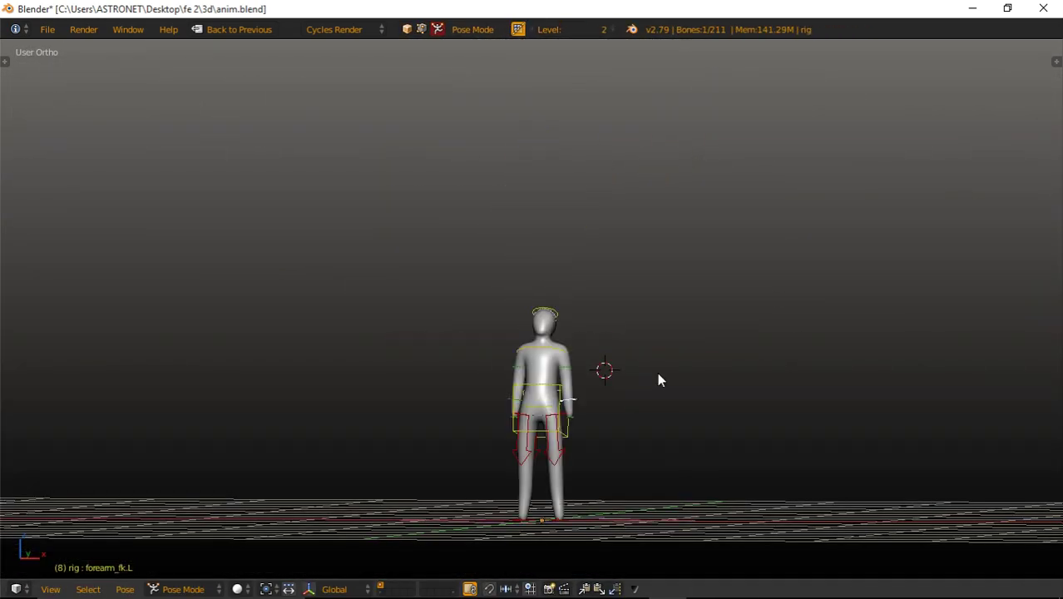
{"action": "key", "text": "alt+a"}
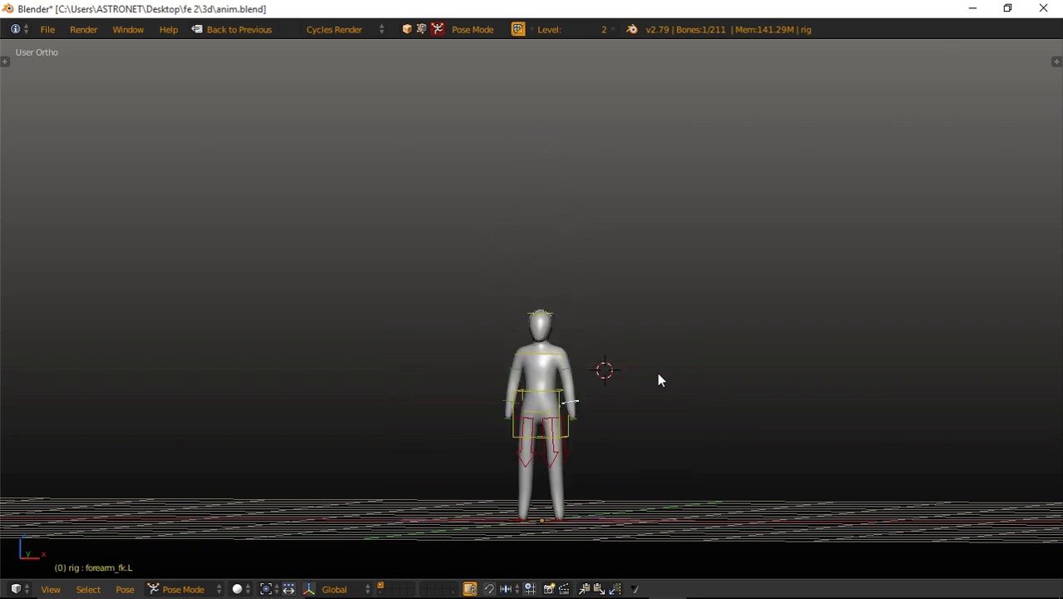
{"action": "key", "text": "KP_3"}
{"action": "middle_click_drag", "start_coordinate": [511, 388], "coordinate": [537, 327], "text": "shift"}
{"action": "scroll", "coordinate": [545, 426], "scroll_direction": "up", "scroll_amount": 2}
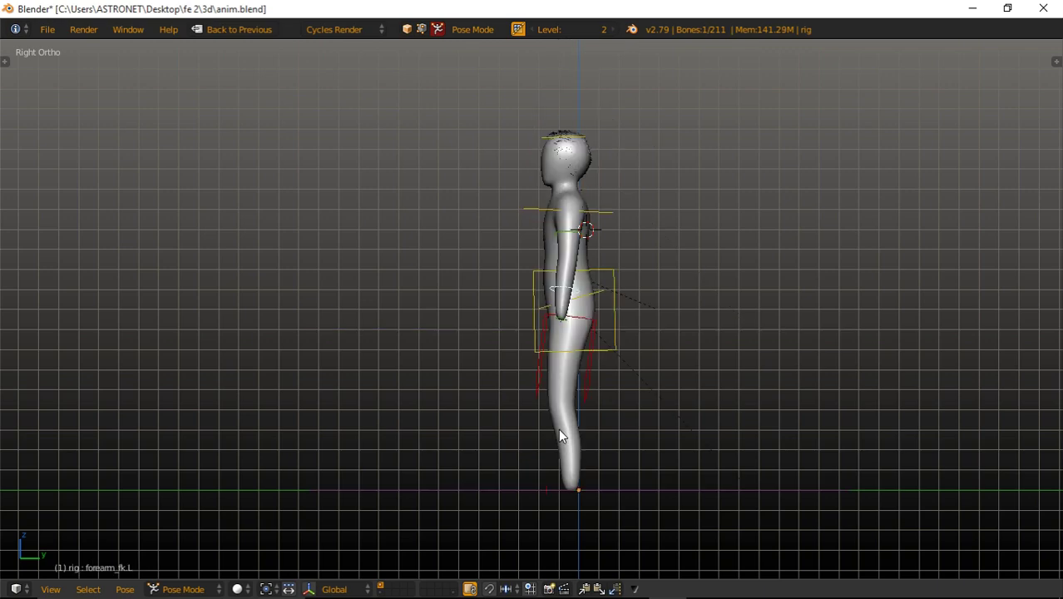
{"action": "mouse_move", "coordinate": [560, 432]}
{"action": "middle_mouse_down"}
{"action": "mouse_move", "coordinate": [581, 451]}
{"action": "mouse_move", "coordinate": [672, 476]}
{"action": "middle_mouse_up"}
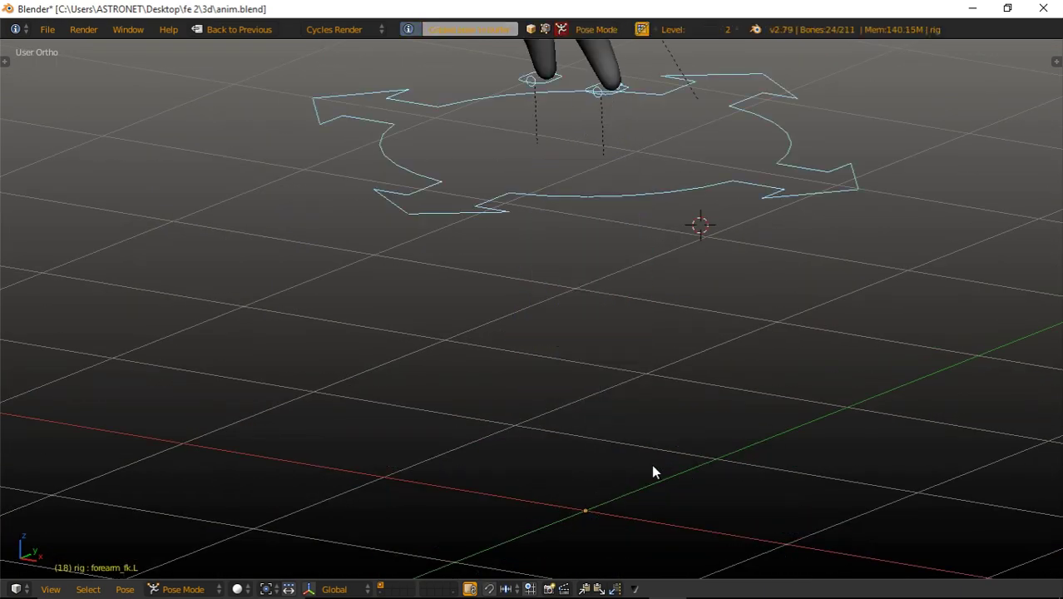
{"action": "key", "text": "KP_1"}
{"action": "middle_click_drag", "start_coordinate": [662, 428], "coordinate": [640, 368], "text": "shift"}
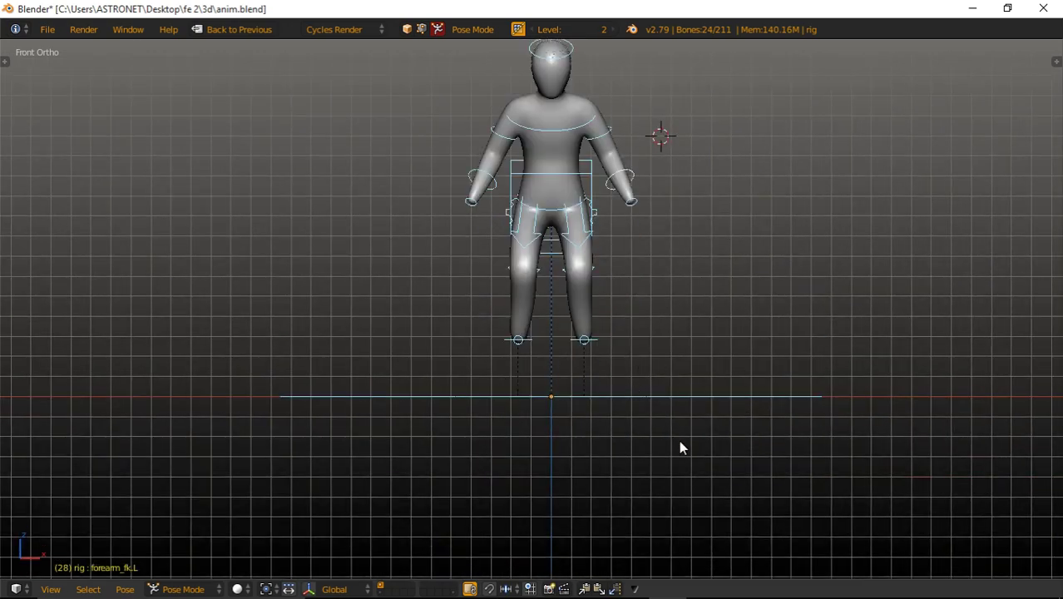
- From the side view, clear the chest rotation with Alt+R so the body stands upright
{"action": "key", "text": "KP_3"}
{"action": "scroll", "coordinate": [586, 432], "scroll_direction": "up", "scroll_amount": 3}
{"action": "right_click", "coordinate": [587, 432]}
{"action": "key", "text": "r"}
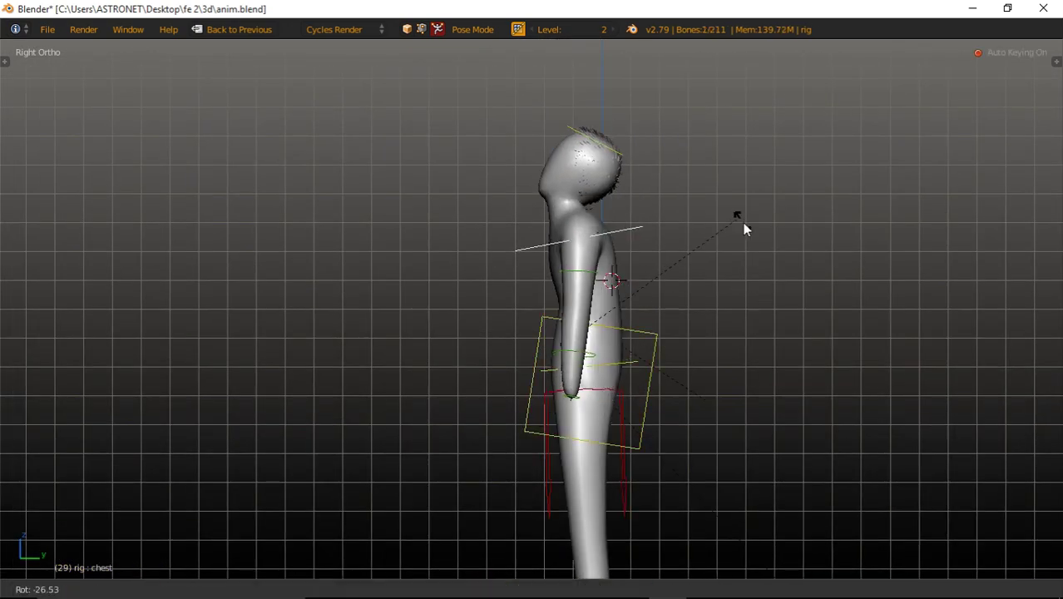
{"action": "left_click", "coordinate": [756, 230]}
{"action": "scroll", "coordinate": [756, 230], "scroll_direction": "down", "scroll_amount": 2}
{"action": "right_click", "coordinate": [612, 382]}
{"action": "key", "text": "alt+r"}
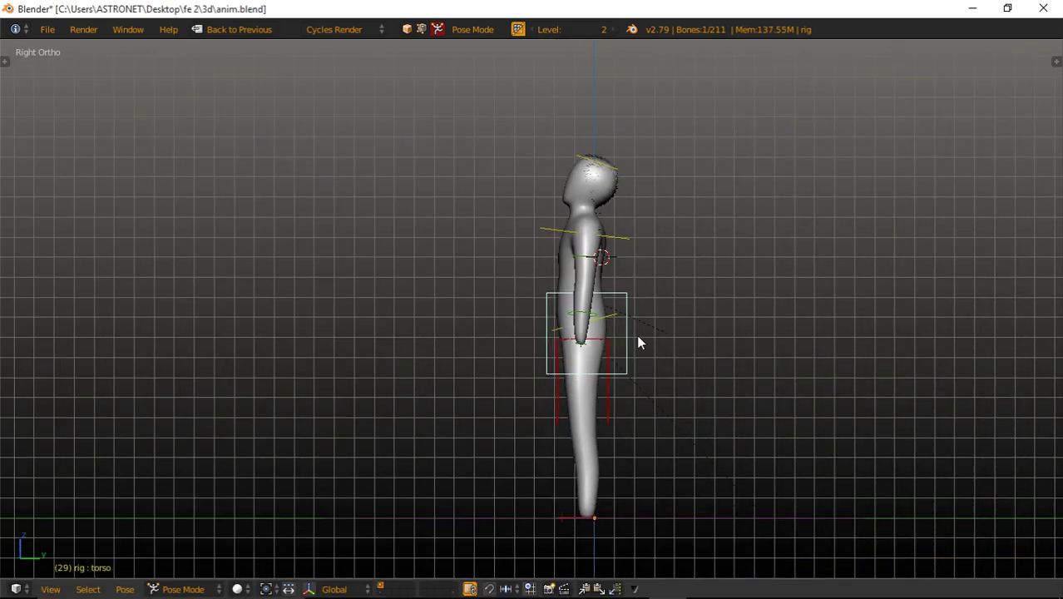
{"action": "mouse_move", "coordinate": [638, 342]}
{"action": "middle_mouse_down"}
{"action": "mouse_move", "coordinate": [679, 332]}
{"action": "mouse_move", "coordinate": [680, 308]}
{"action": "middle_mouse_up"}
{"action": "key", "text": "KP_3"}
{"action": "scroll", "coordinate": [766, 249], "scroll_direction": "up", "scroll_amount": 2}
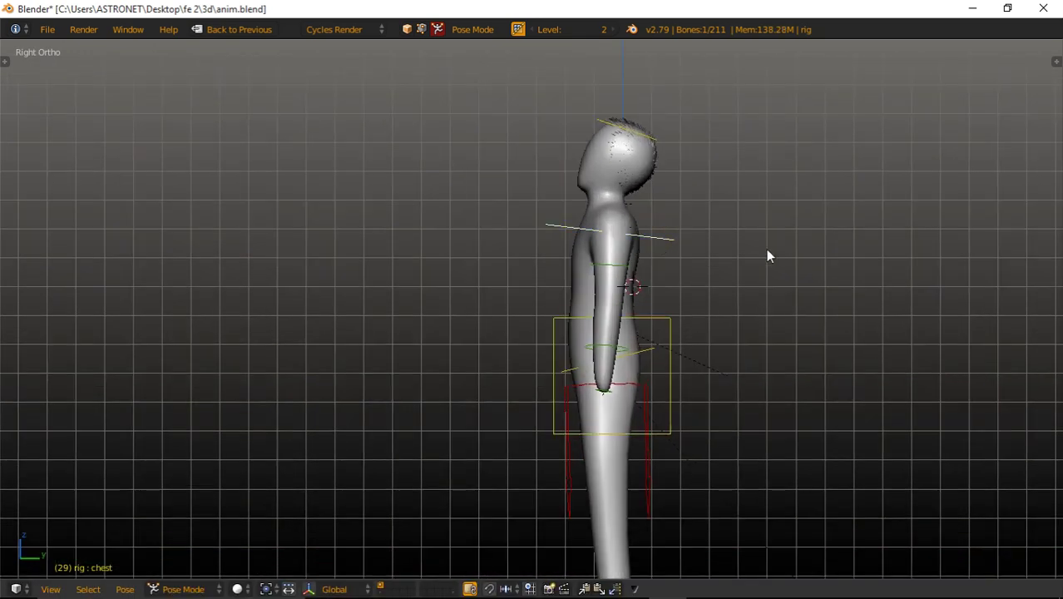
{"action": "key", "text": "alt+r"}
- Rotate the upper arm up and outward, then paste the pose mirrored onto the other arm
{"action": "key", "text": "KP_1"}
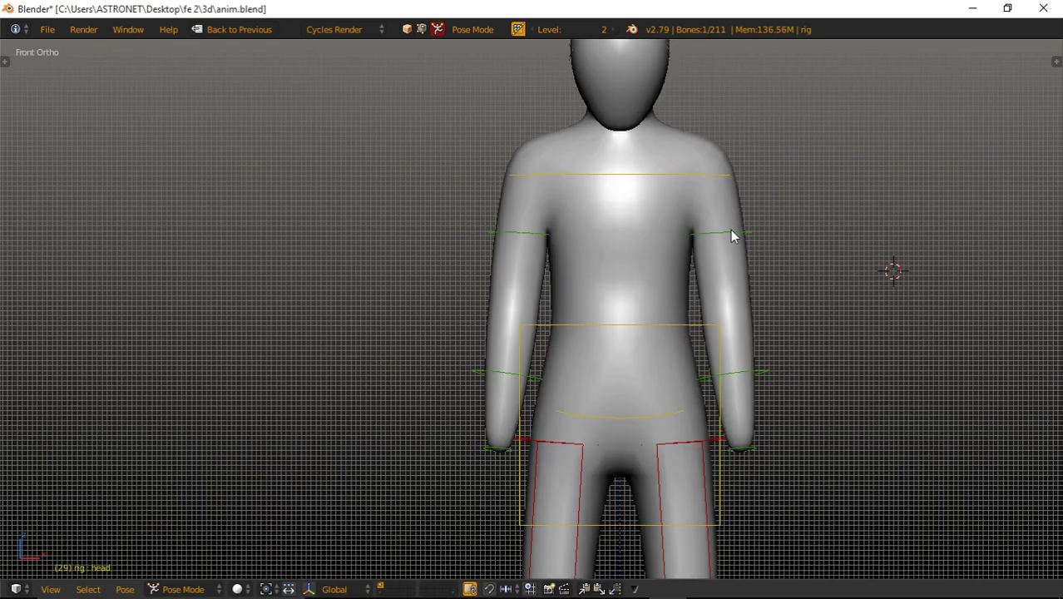
{"action": "right_click", "coordinate": [640, 265]}
{"action": "key", "text": "r"}
{"action": "right_click", "coordinate": [880, 286]}
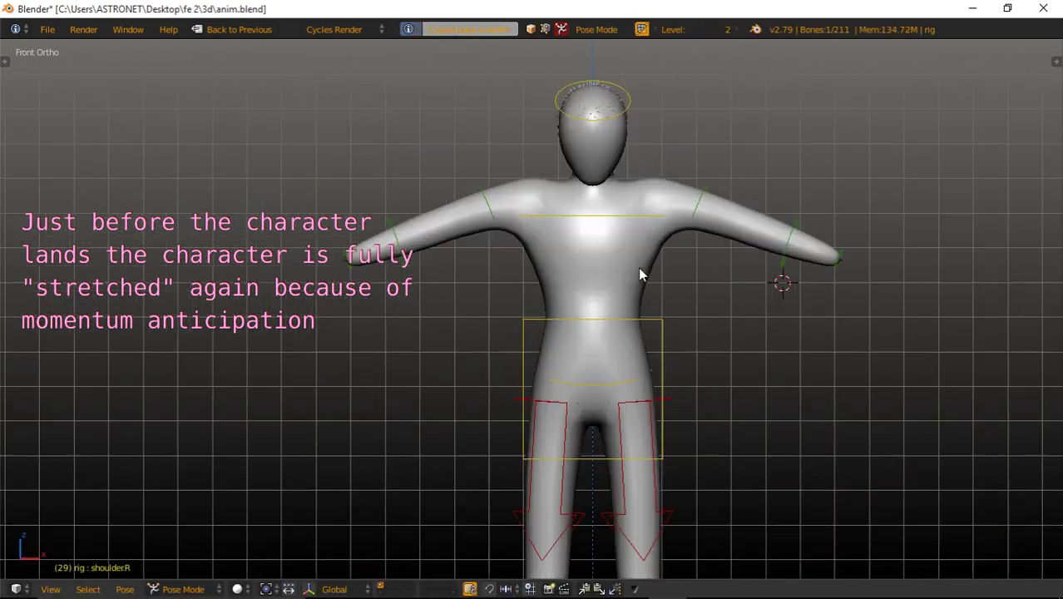
{"action": "mouse_move", "coordinate": [638, 267]}
{"action": "middle_mouse_down"}
{"action": "mouse_move", "coordinate": [488, 311]}
{"action": "mouse_move", "coordinate": [736, 237]}
{"action": "middle_mouse_up"}
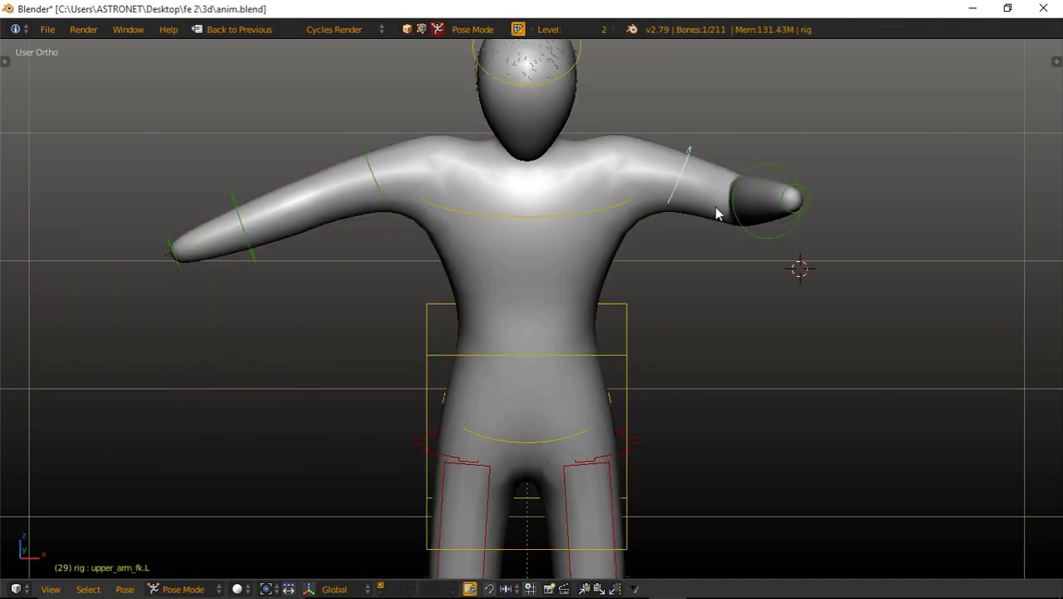
{"action": "scroll", "coordinate": [658, 280], "scroll_direction": "up", "scroll_amount": 2}
{"action": "key", "text": "r"}
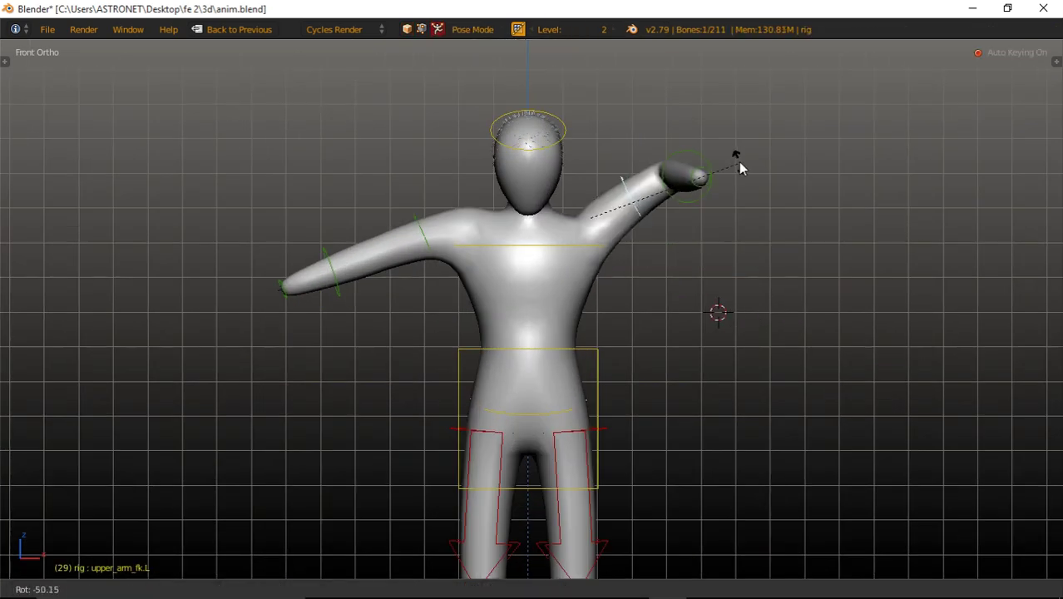
{"action": "left_click", "coordinate": [733, 176]}
{"action": "key", "text": "ctrl+c"}
{"action": "key", "text": "ctrl+shift+v"}
- Select the chest bone and start moving it vertically along the Z axis
{"action": "right_click", "coordinate": [707, 164]}
{"action": "mouse_move", "coordinate": [708, 164]}
{"action": "middle_mouse_down"}
{"action": "mouse_move", "coordinate": [588, 345]}
{"action": "mouse_move", "coordinate": [707, 333]}
{"action": "middle_mouse_up"}
{"action": "scroll", "coordinate": [689, 298], "scroll_direction": "down", "scroll_amount": 2}
{"action": "mouse_move", "coordinate": [690, 298]}
{"action": "middle_mouse_down"}
{"action": "mouse_move", "coordinate": [647, 205]}
{"action": "mouse_move", "coordinate": [597, 187]}
{"action": "mouse_move", "coordinate": [517, 301]}
{"action": "middle_mouse_up"}
{"action": "right_click", "coordinate": [587, 193]}
{"action": "key", "text": "KP_1"}
{"action": "key", "text": "g"}
{"action": "key", "text": "z"}
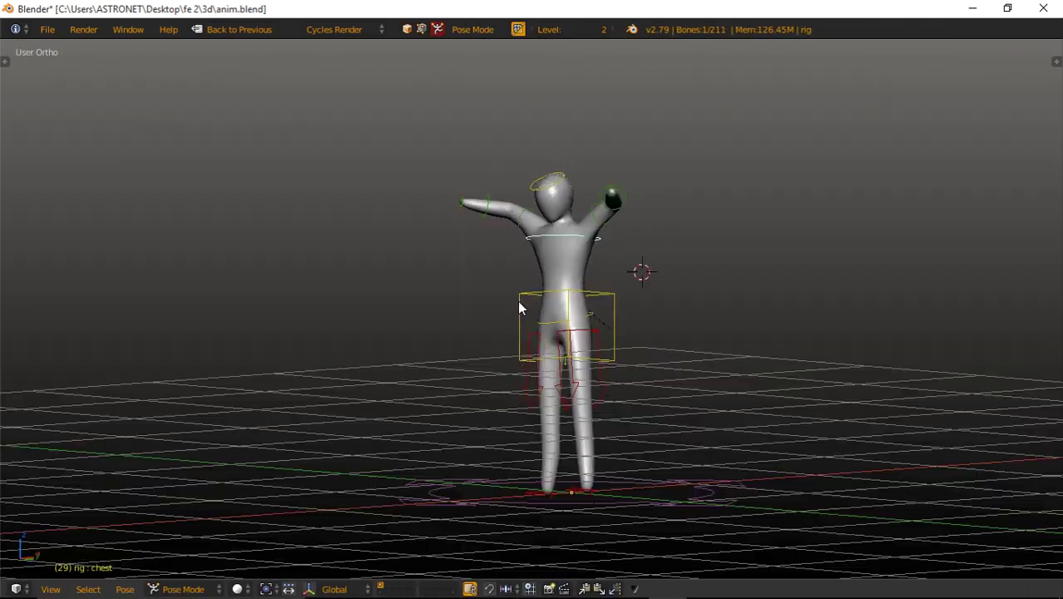
{"action": "key", "text": "KP_1"}
{"action": "key", "text": "shift+space"}
{"action": "key", "text": "shift+space"}
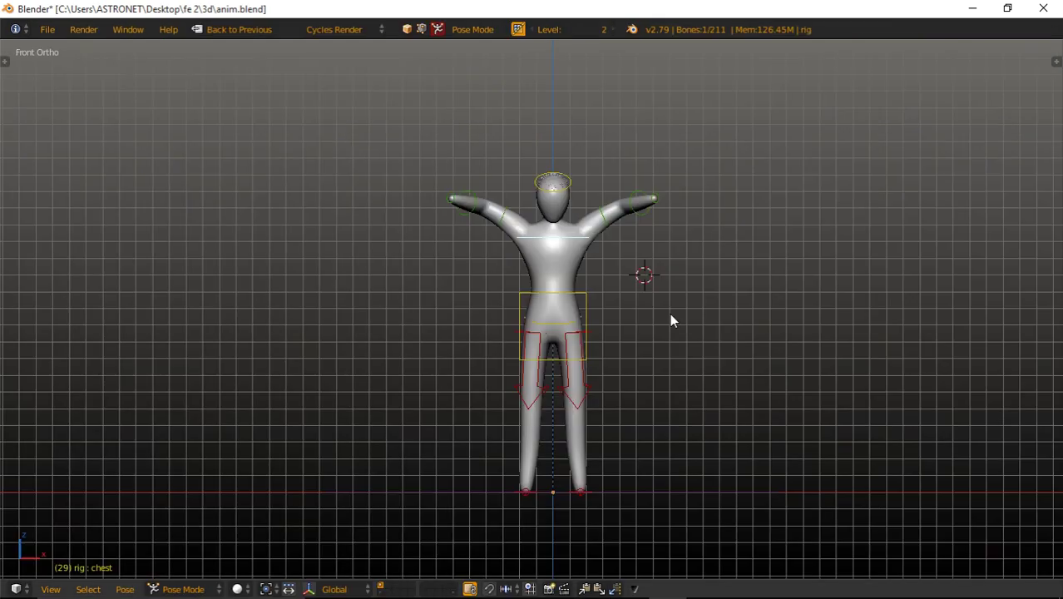
{"action": "key", "text": "shift+Left"}
{"action": "key", "text": "a"}
{"action": "key", "text": "alt+a"}
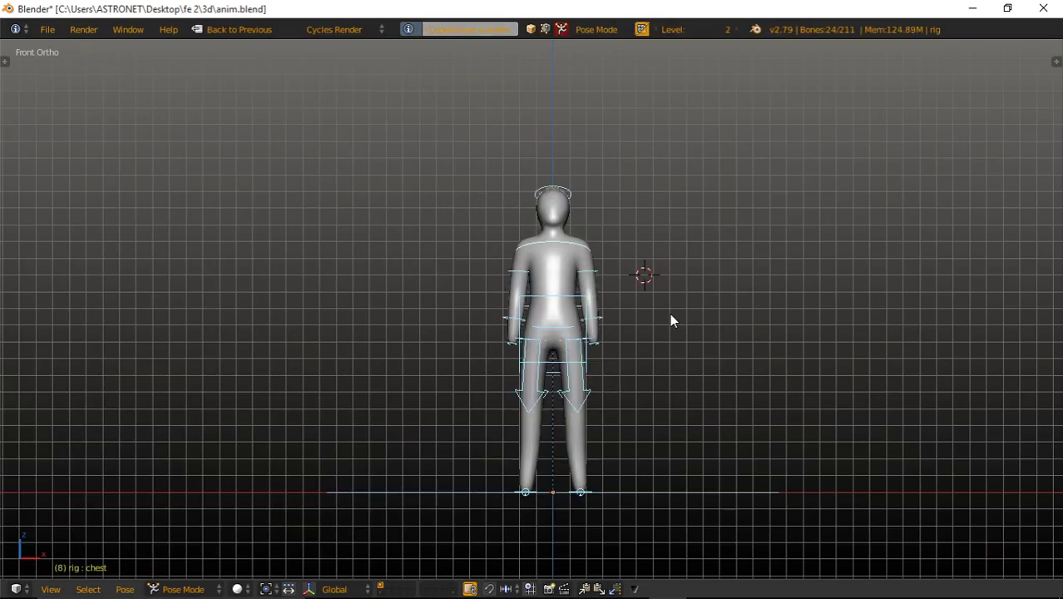
{"action": "middle_click_drag", "start_coordinate": [671, 315], "coordinate": [585, 327]}
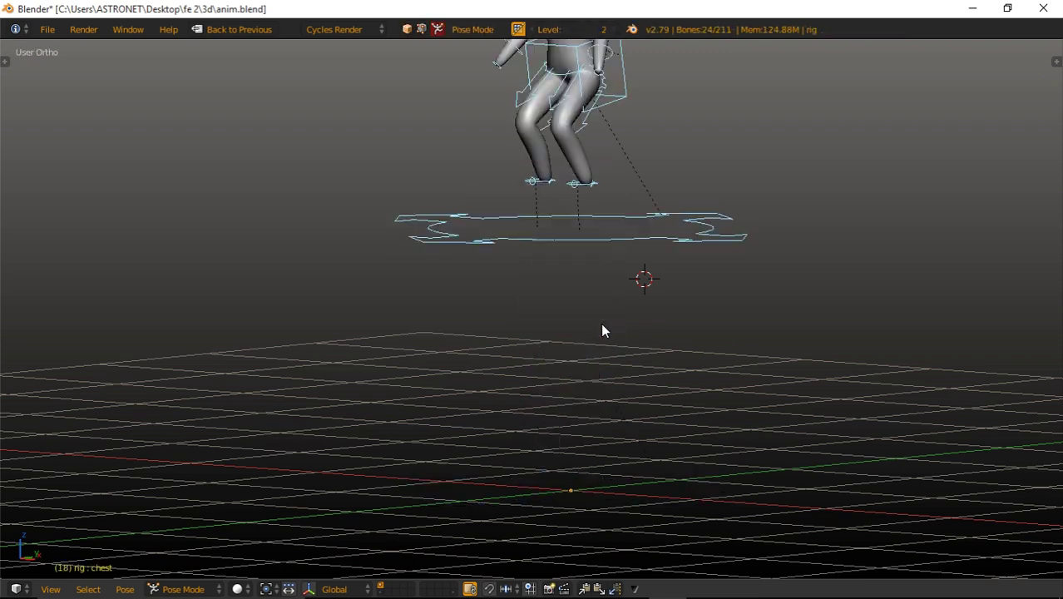
{"action": "middle_click_drag", "start_coordinate": [573, 333], "coordinate": [630, 309]}
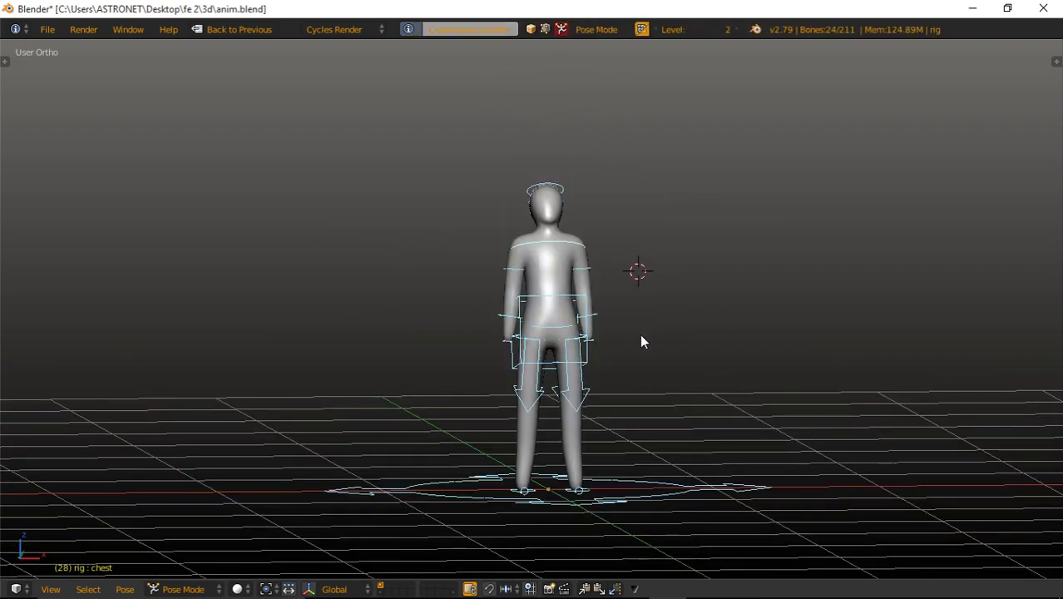
{"action": "key", "text": "shift+space"}
{"action": "key", "text": "shift+space"}
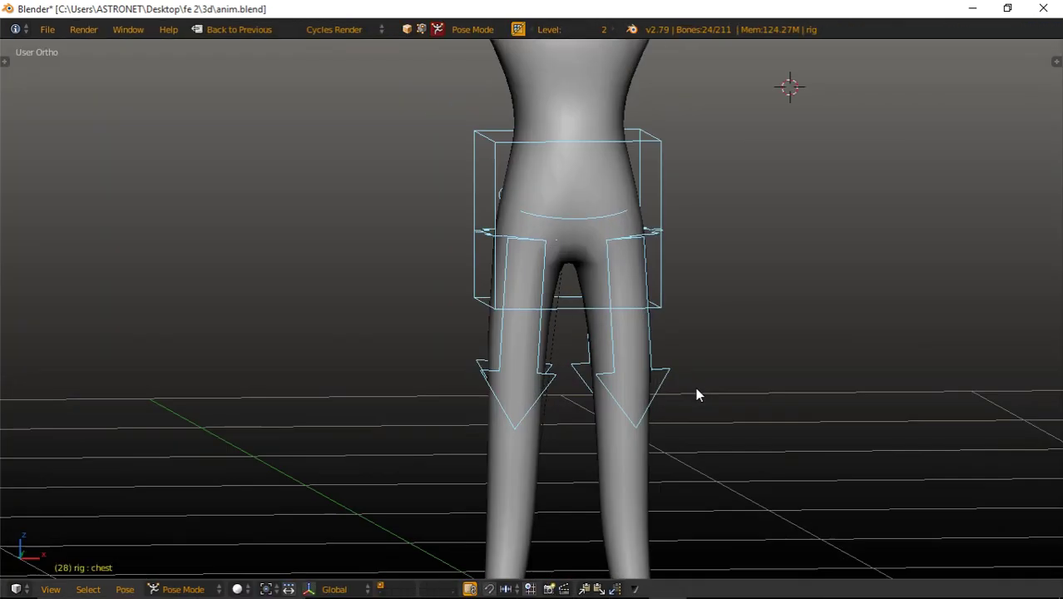
{"action": "scroll", "coordinate": [694, 316], "scroll_direction": "down", "scroll_amount": 3}
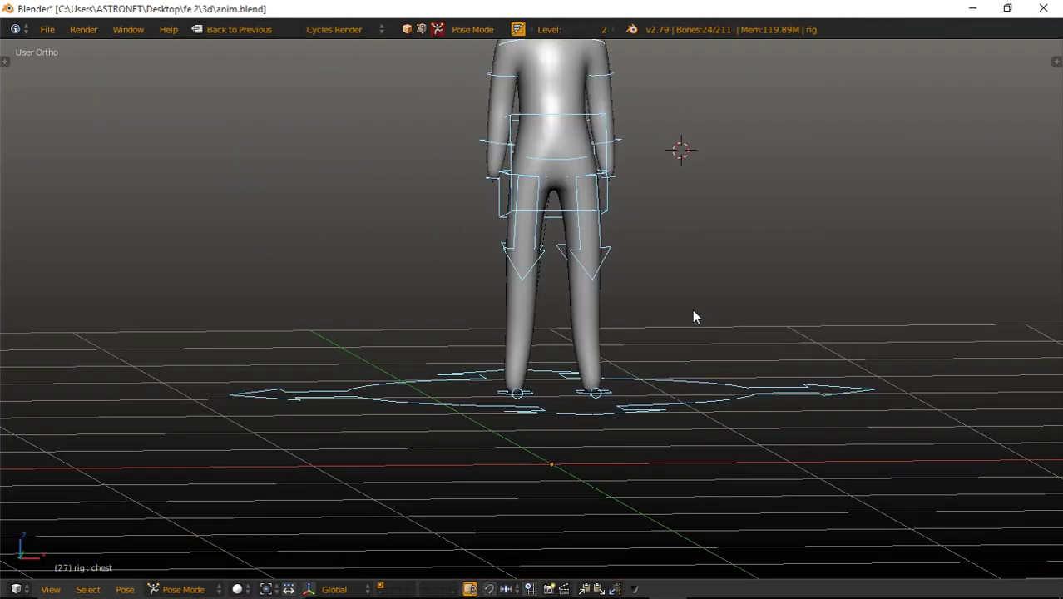
{"action": "scroll", "coordinate": [694, 316], "scroll_direction": "down", "scroll_amount": 3}
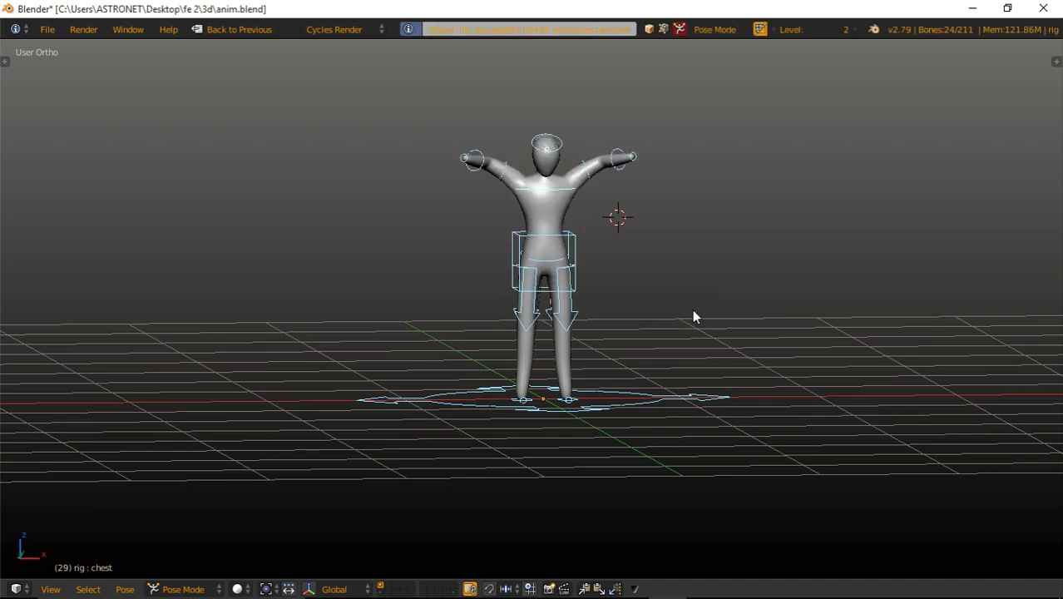
{"action": "scroll", "coordinate": [679, 320], "scroll_direction": "down", "scroll_amount": 4}
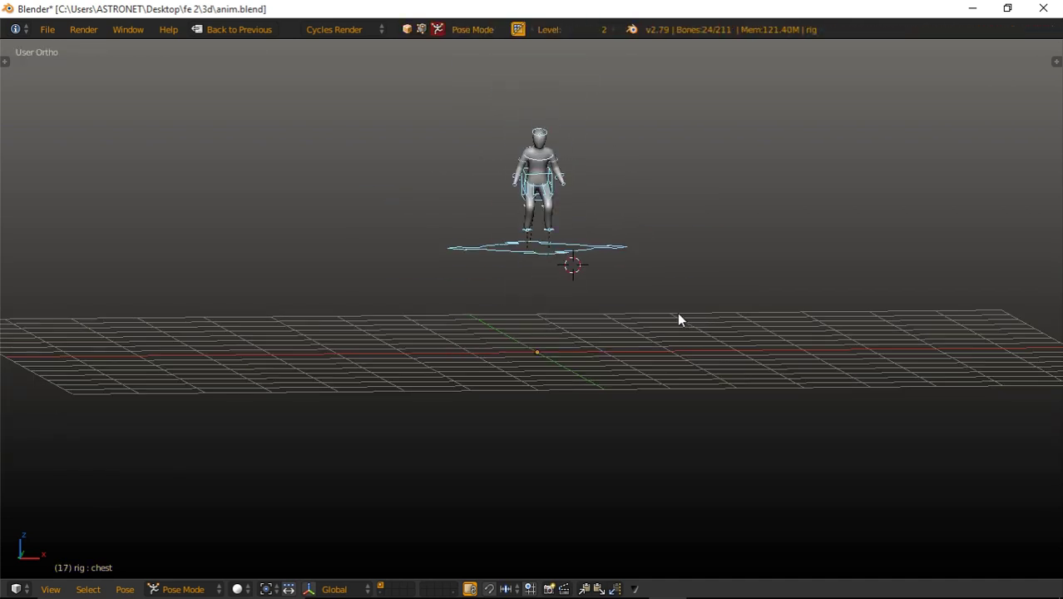
- Play the jump animation from the front with the grid and bones hidden, then stop it
{"action": "key", "text": "alt+a"}
{"action": "key", "text": "KP_1"}
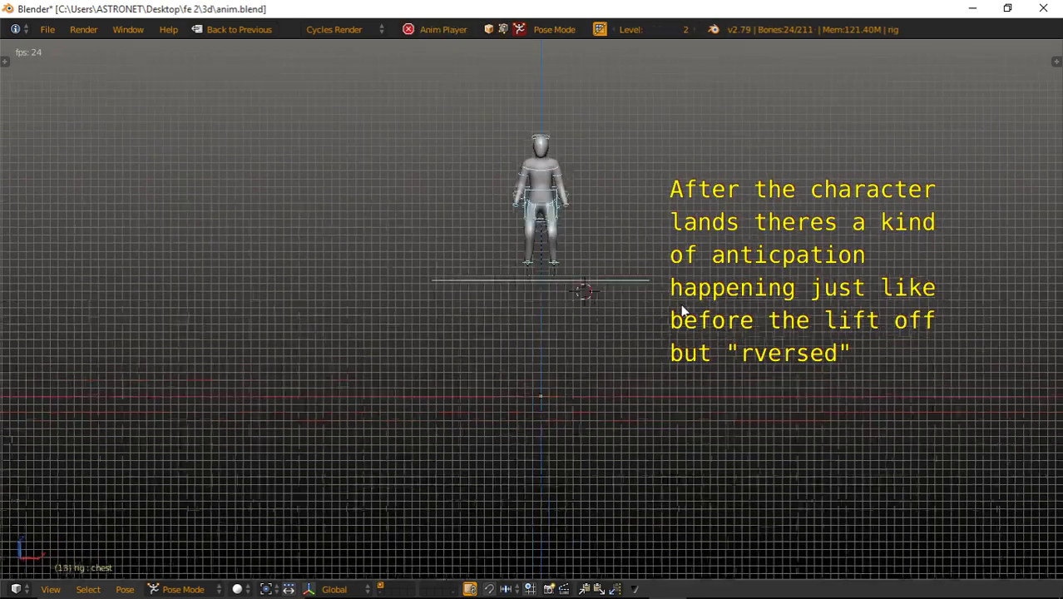
{"action": "scroll", "coordinate": [681, 309], "scroll_direction": "up", "scroll_amount": 3}
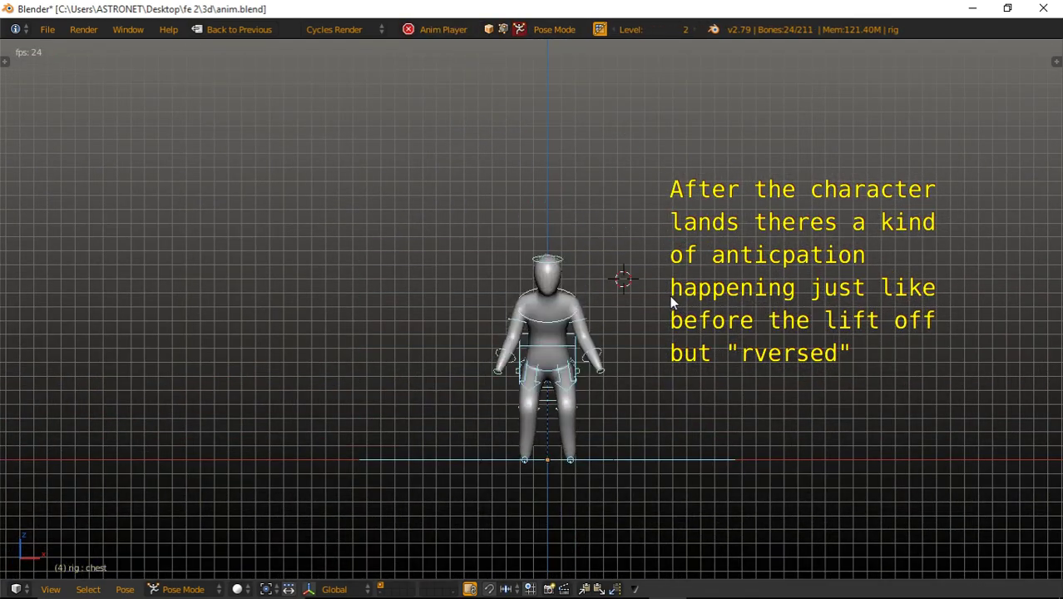
{"action": "key", "text": "KP_0"}
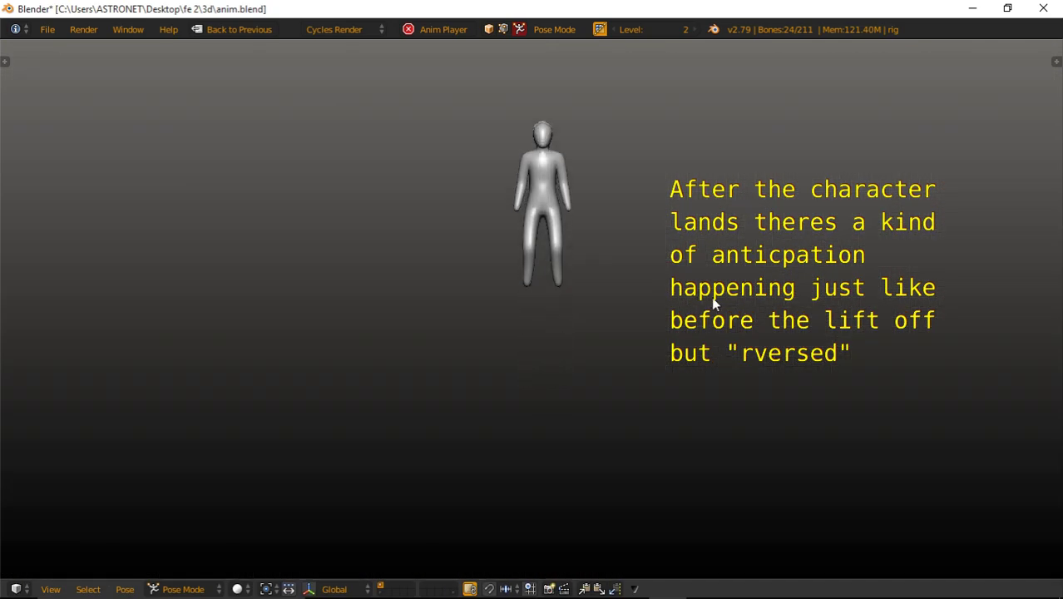
{"action": "key", "text": "alt+a"}
{"action": "key", "text": "ctrl+space"}
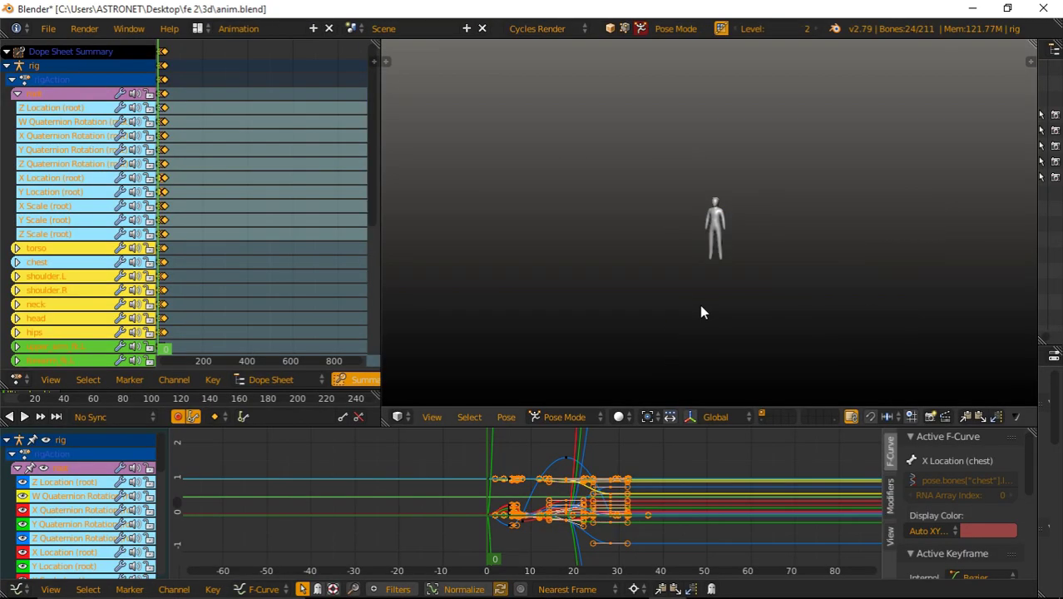
{"action": "key", "text": "ctrl+space"}
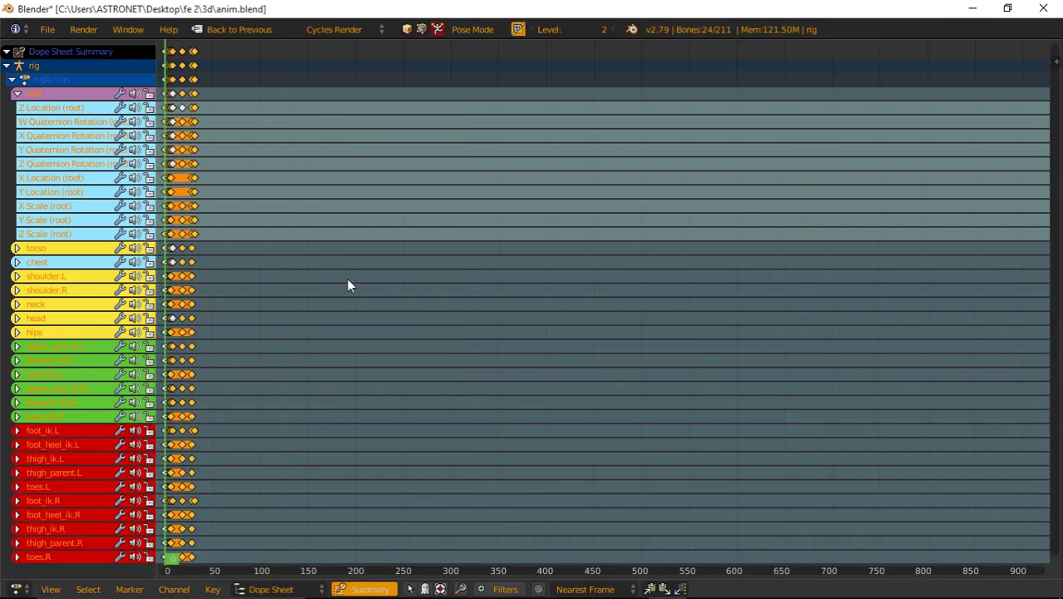
{"action": "scroll", "coordinate": [346, 278], "scroll_direction": "down", "scroll_amount": 5}
{"action": "scroll", "coordinate": [700, 331], "scroll_direction": "up", "scroll_amount": 3}
{"action": "scroll", "coordinate": [701, 330], "scroll_direction": "up", "scroll_amount": 3}
{"action": "scroll", "coordinate": [662, 330], "scroll_direction": "up", "scroll_amount": 2}
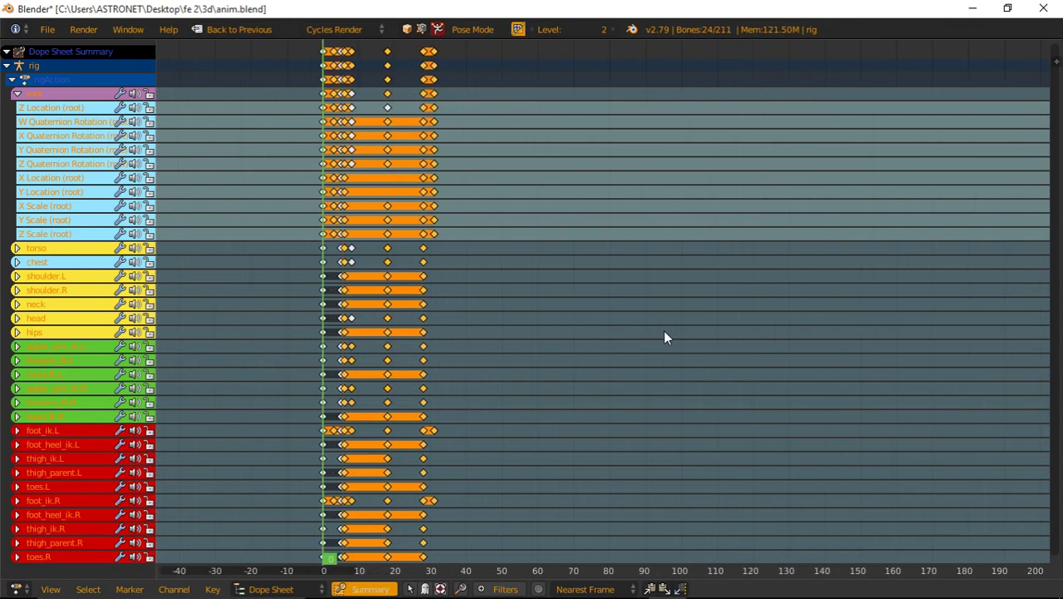
{"action": "key", "text": "ctrl+space"}
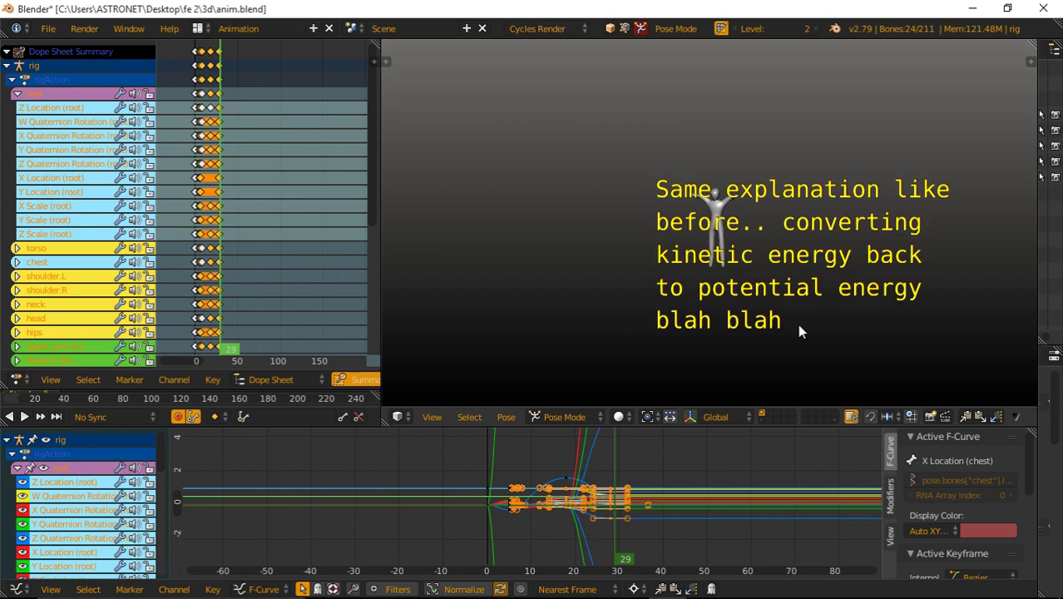
{"action": "key", "text": "a"}
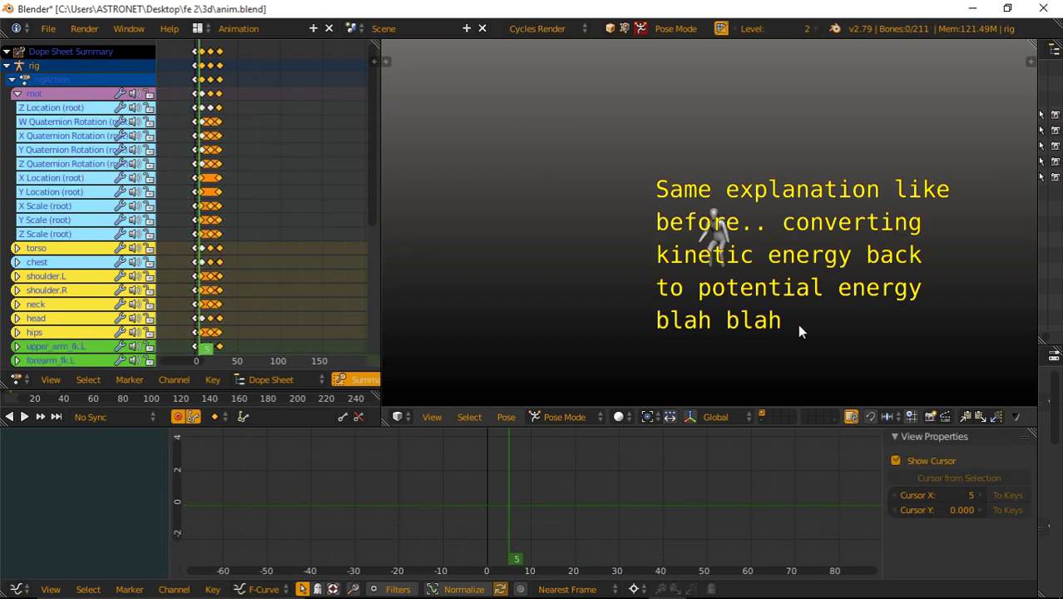
{"action": "scroll", "coordinate": [797, 325], "scroll_direction": "up", "scroll_amount": 10}
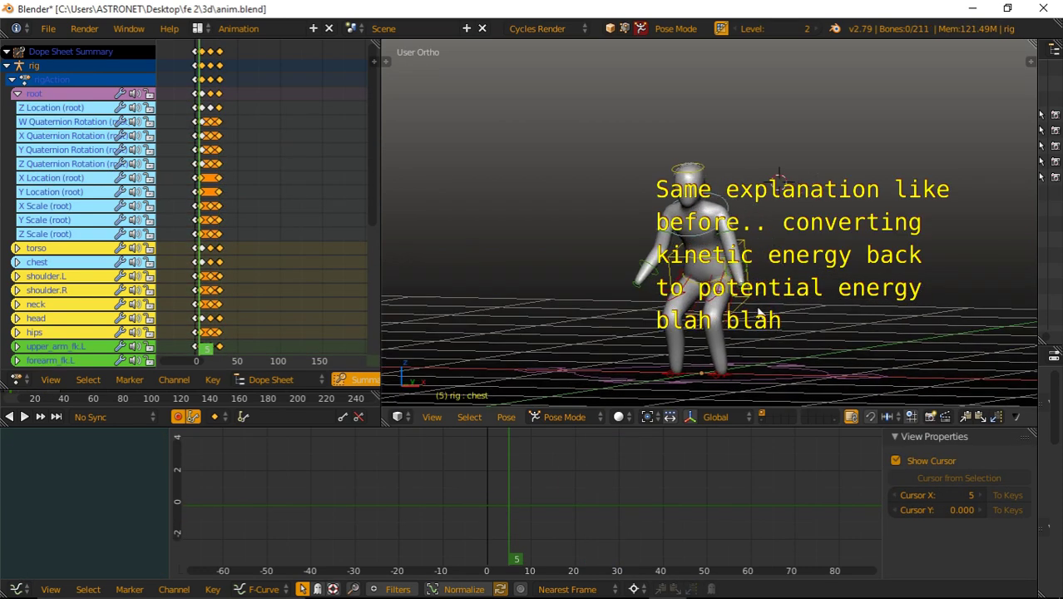
{"action": "key", "text": "a"}
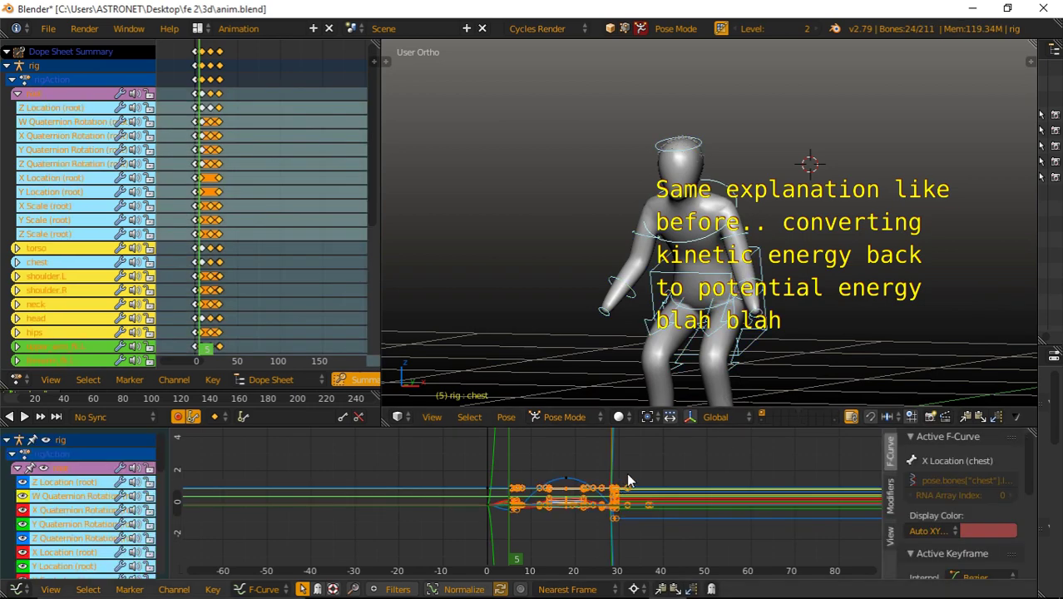
{"action": "middle_click_drag", "start_coordinate": [626, 472], "coordinate": [682, 509], "text": "ctrl"}
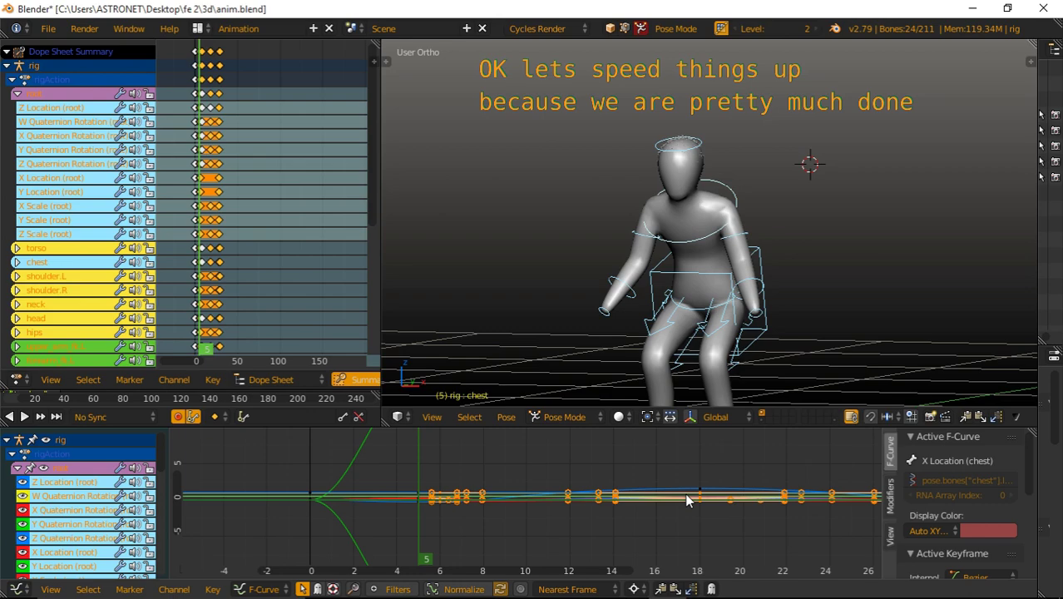
- Maximize the 3D view and play the jump without rig overlays, then stop the preview
{"action": "key", "text": "shift+space"}
{"action": "key", "text": "alt+a"}
{"action": "scroll", "coordinate": [682, 381], "scroll_direction": "down", "scroll_amount": 6}
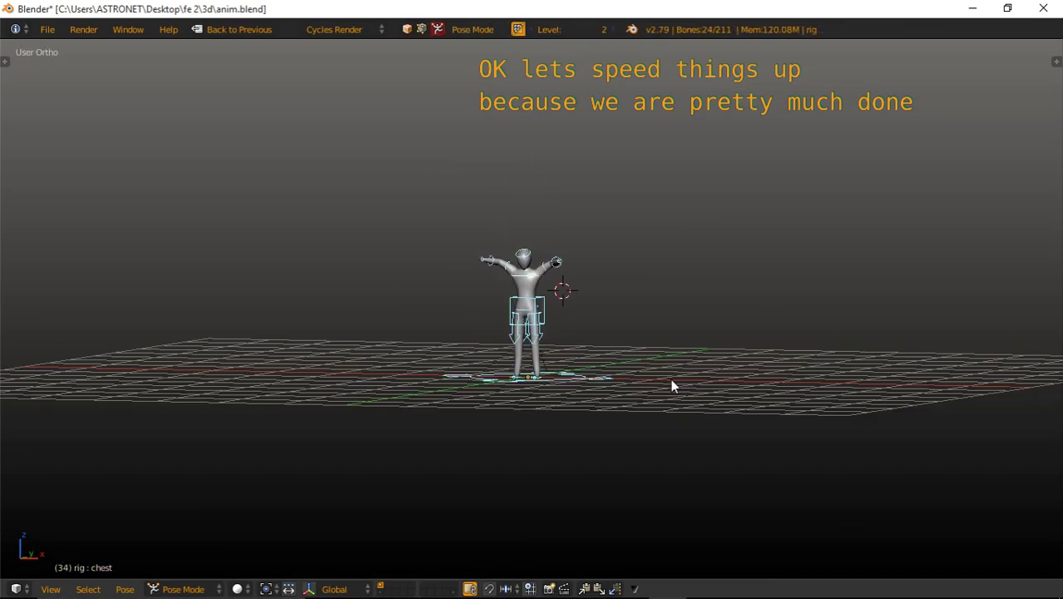
{"action": "scroll", "coordinate": [671, 379], "scroll_direction": "up", "scroll_amount": 2}
{"action": "key", "text": "alt+Tab"}
{"action": "key", "text": "Escape"}
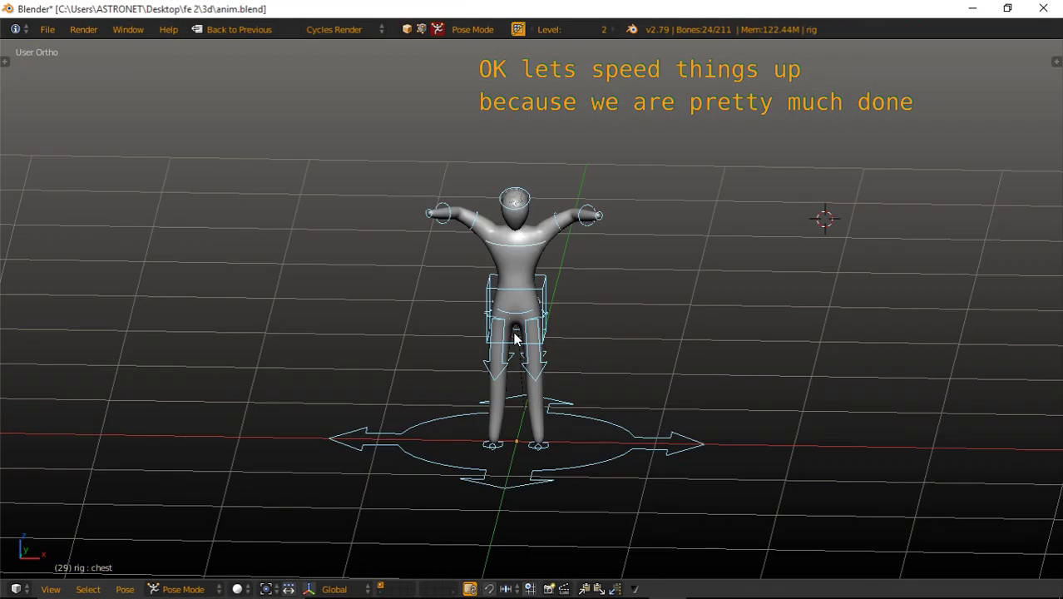
{"action": "middle_click_drag", "start_coordinate": [555, 333], "coordinate": [616, 330]}
{"action": "key", "text": "KP_0"}
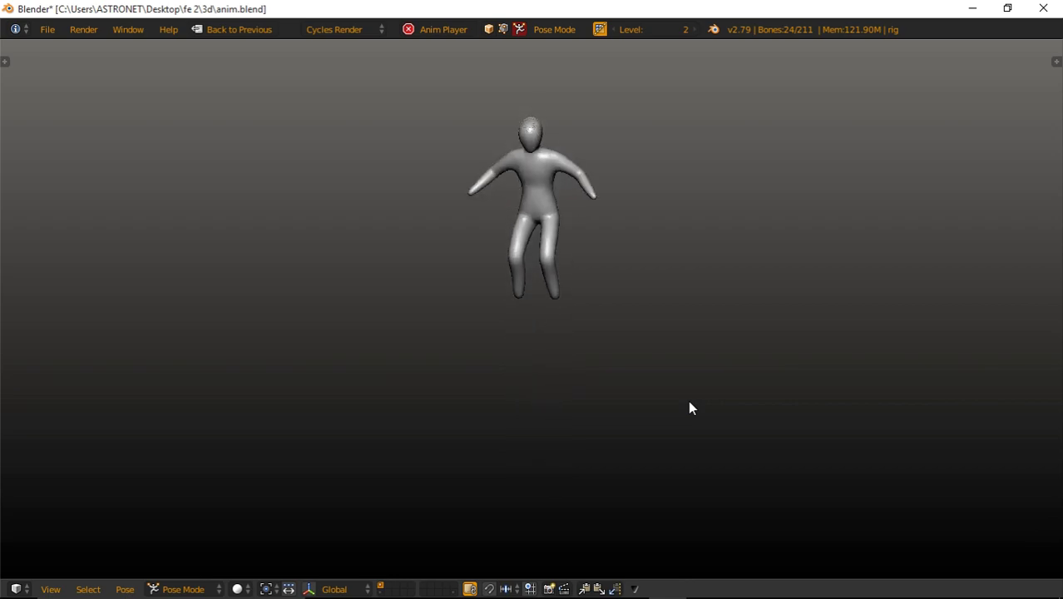
{"action": "key", "text": "Escape"}
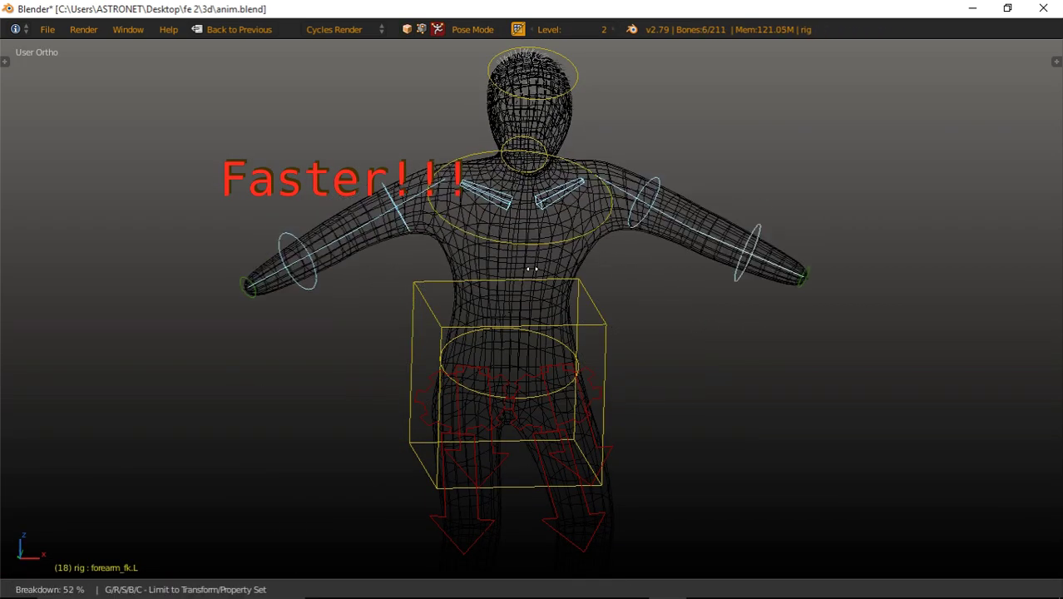
- Replay the jump preview with solid shading
{"action": "key", "text": "ctrl+F11"}
{"action": "key", "text": "z"}
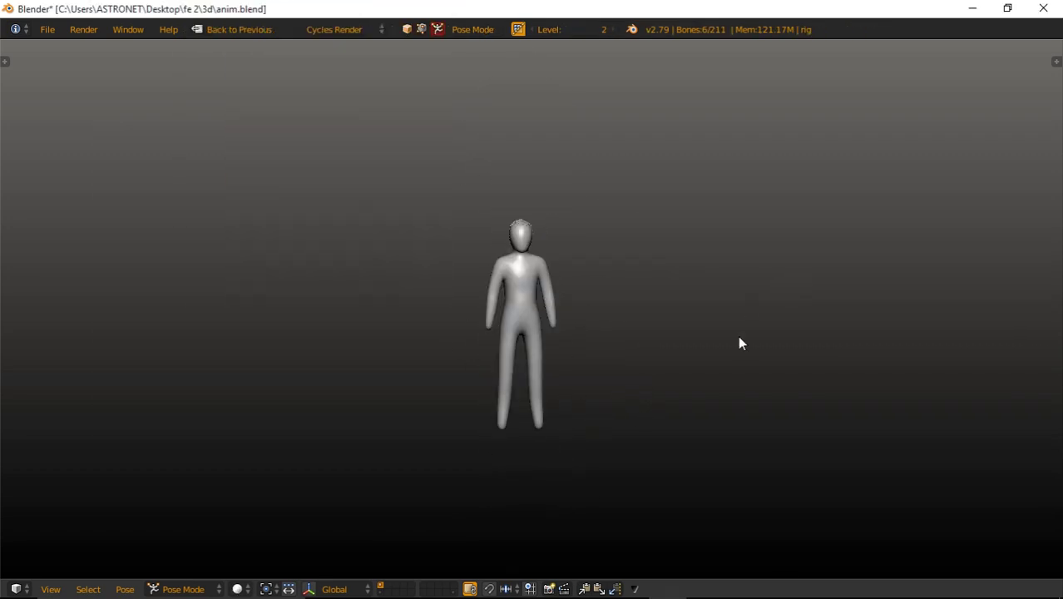
{"action": "key", "text": "alt+a"}
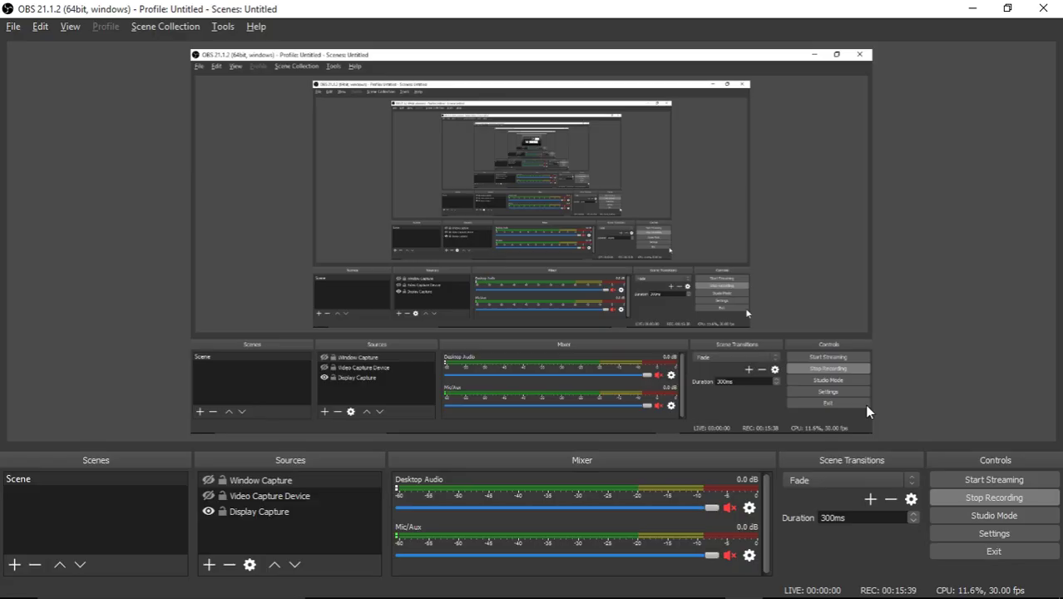
{"action": "key", "text": "alt+a"}
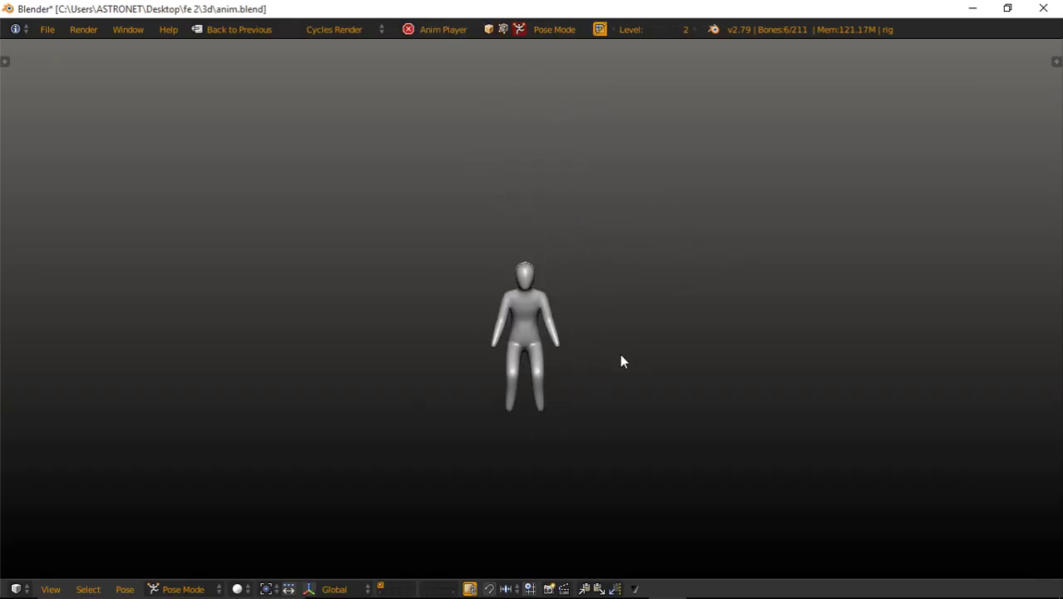
- Select both leg controls and set their IK_FK value to 1.000 in the sidebar
{"action": "key", "text": "alt+a"}
{"action": "middle_click_drag", "start_coordinate": [543, 364], "coordinate": [687, 305]}
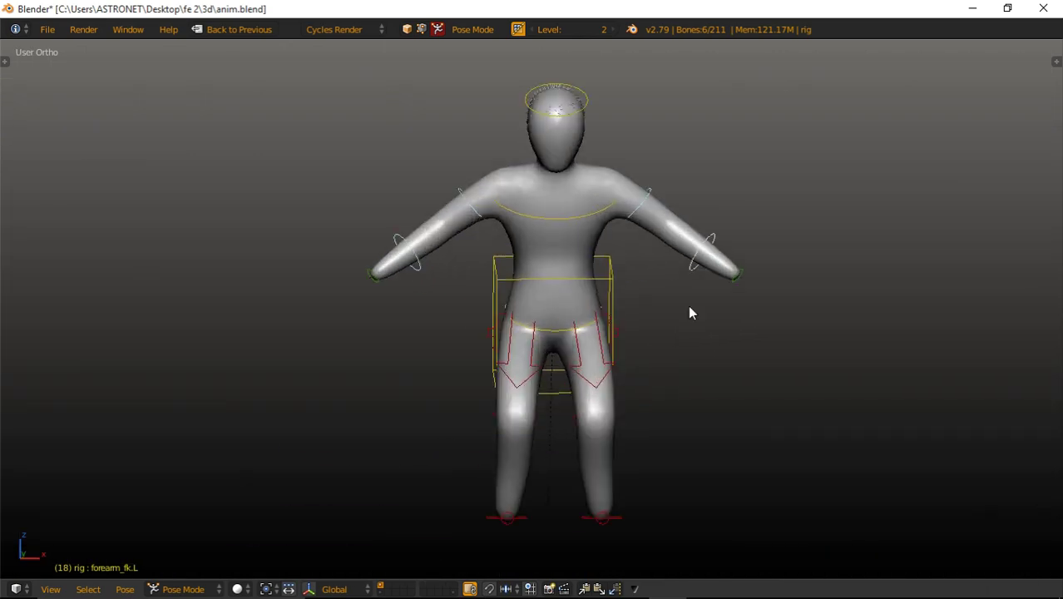
{"action": "key", "text": "KP_3"}
{"action": "key", "text": "n"}
{"action": "scroll", "coordinate": [985, 333], "scroll_direction": "down", "scroll_amount": 3}
{"action": "right_click", "coordinate": [605, 375]}
{"action": "middle_click_drag", "start_coordinate": [605, 375], "coordinate": [820, 264]}
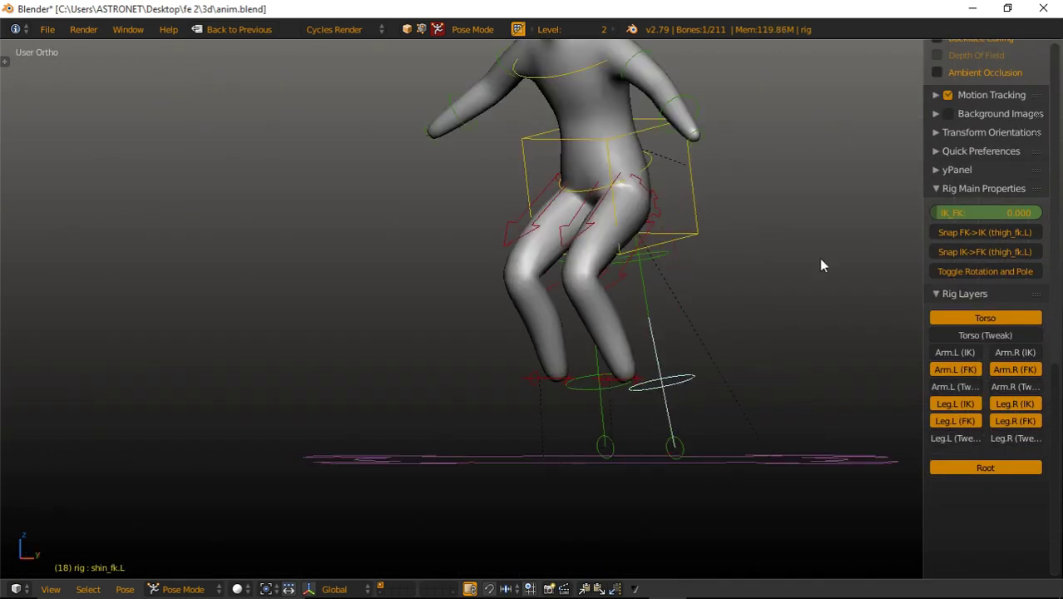
{"action": "key", "text": "KP_3"}
{"action": "middle_click_drag", "start_coordinate": [619, 315], "coordinate": [961, 233]}
{"action": "right_click", "coordinate": [566, 392], "text": "shift"}
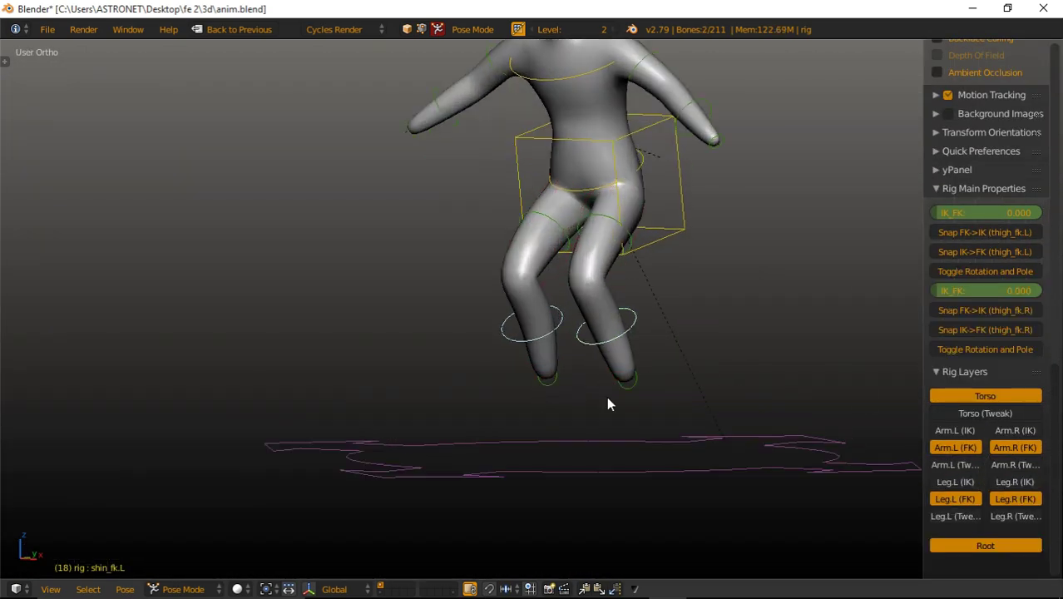
{"action": "scroll", "coordinate": [608, 403], "scroll_direction": "up", "scroll_amount": 1}
{"action": "left_click_drag", "start_coordinate": [981, 213], "coordinate": [1040, 213]}
- Keyframe the legs' IK_FK values at the later frame and play the jump to check
{"action": "scroll", "coordinate": [645, 327], "scroll_direction": "down", "scroll_amount": 3}
{"action": "key", "text": "KP_1"}
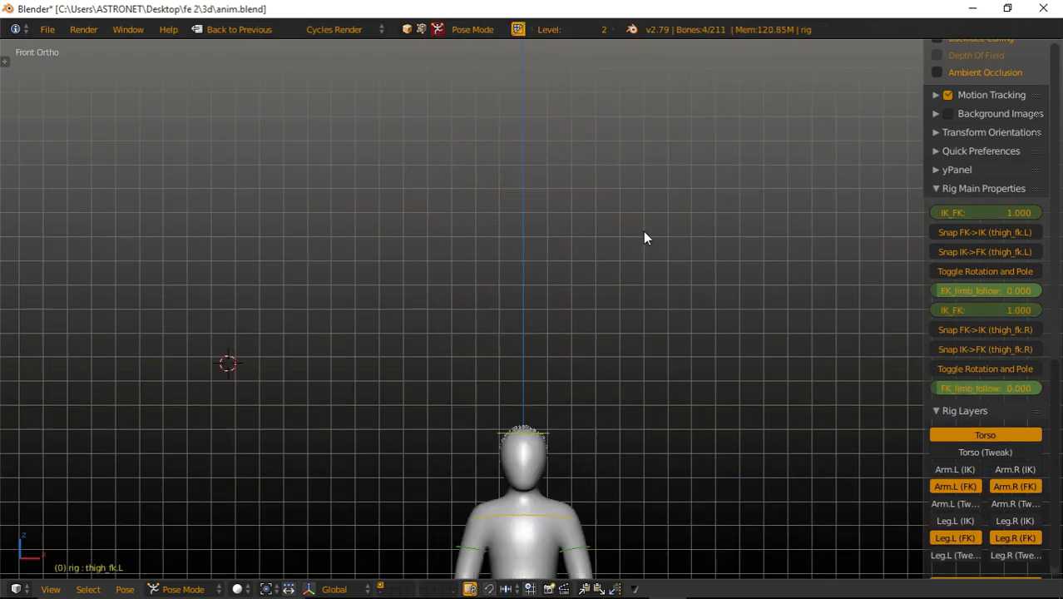
{"action": "scroll", "coordinate": [642, 235], "scroll_direction": "down", "scroll_amount": 2}
{"action": "middle_click_drag", "start_coordinate": [631, 218], "coordinate": [638, 310]}
{"action": "key", "text": "Up"}
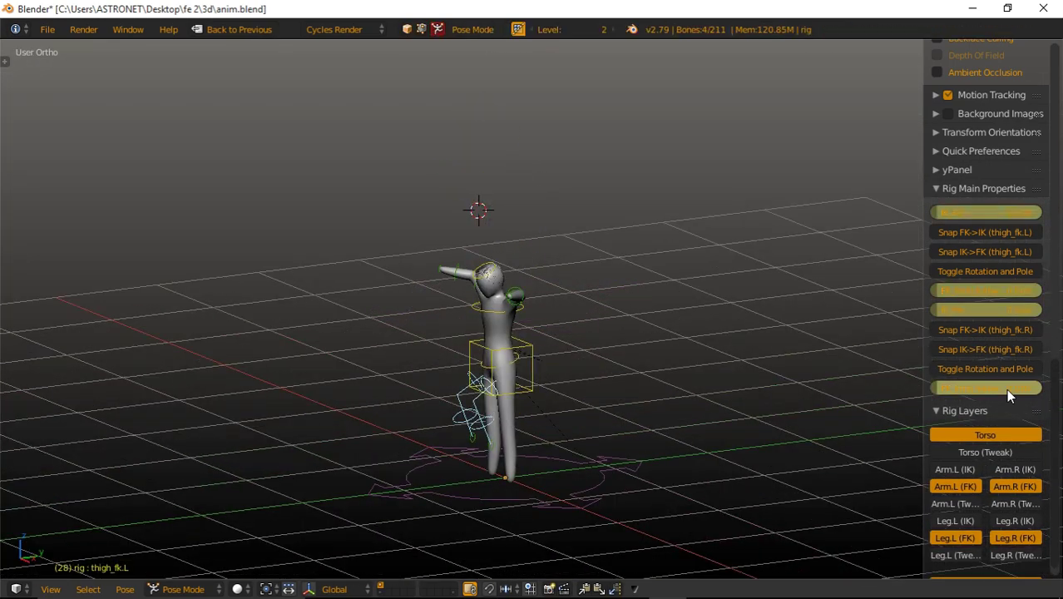
{"action": "key", "text": "space"}
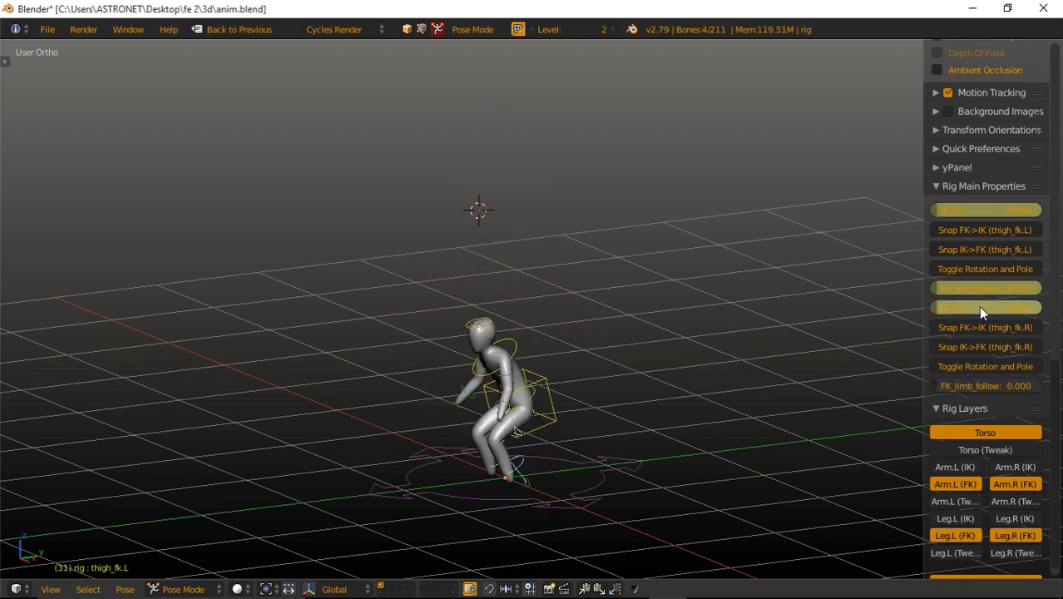
{"action": "key", "text": "alt+a"}
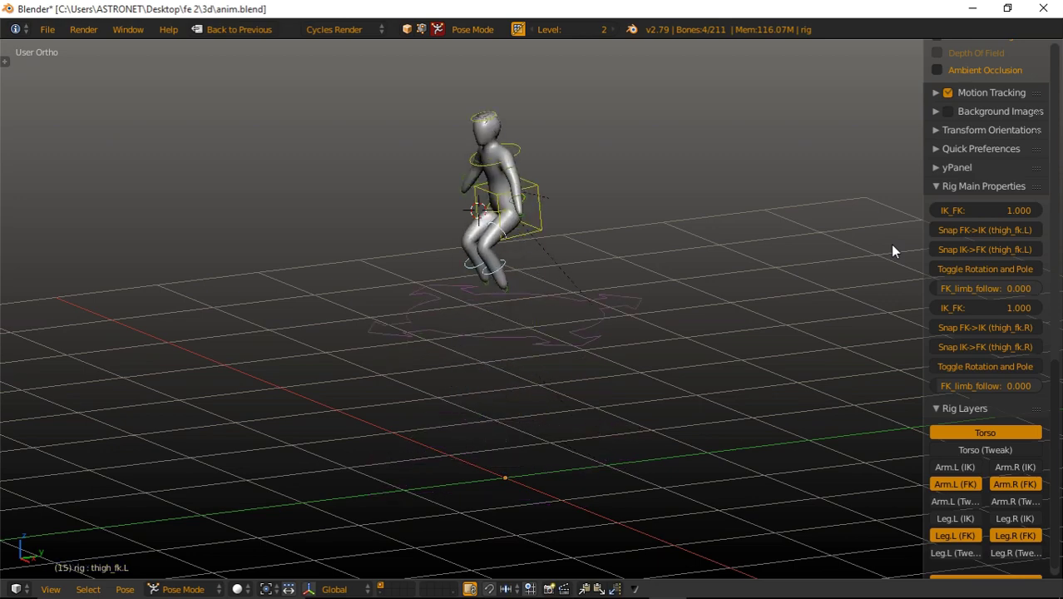
{"action": "scroll", "coordinate": [667, 281], "scroll_direction": "down", "scroll_amount": 2}
{"action": "middle_click_drag", "start_coordinate": [668, 281], "coordinate": [578, 353]}
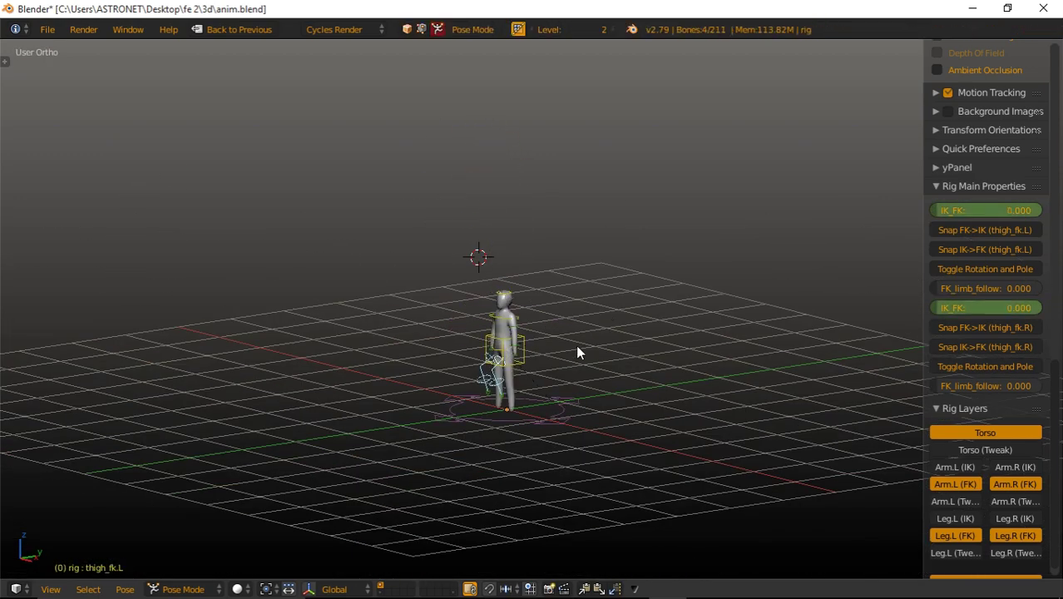
- Play and stop the jump, then step to mid-air frame 18
{"action": "key", "text": "alt+a"}
{"action": "scroll", "coordinate": [575, 345], "scroll_direction": "up", "scroll_amount": 3}
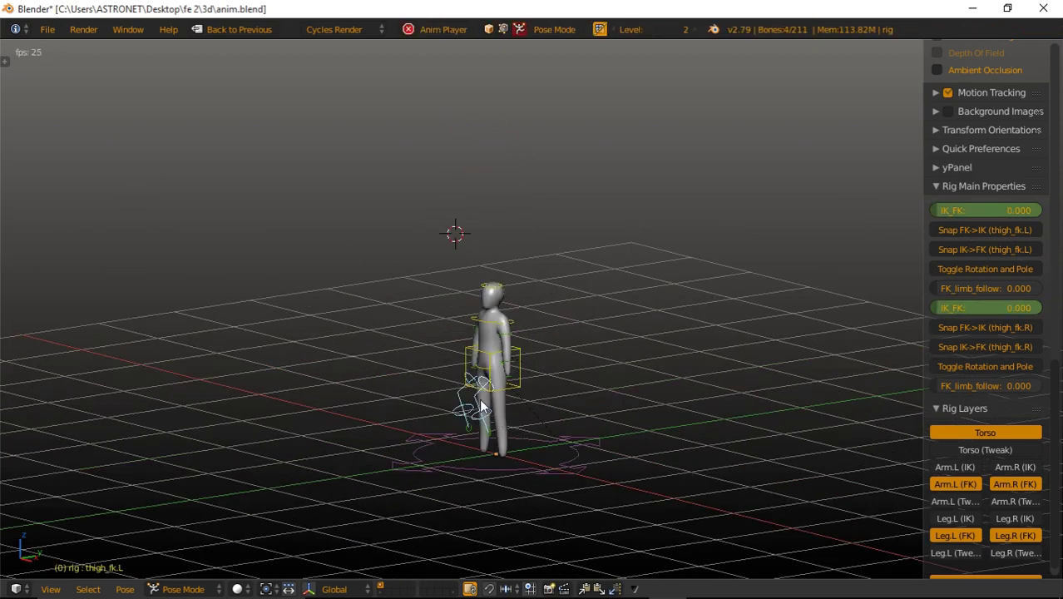
{"action": "key", "text": "alt+a"}
{"action": "scroll", "coordinate": [508, 370], "scroll_direction": "up", "scroll_amount": 3}
{"action": "right_click", "coordinate": [453, 156]}
{"action": "key", "text": "KP_1"}
{"action": "key", "text": "KP_3"}
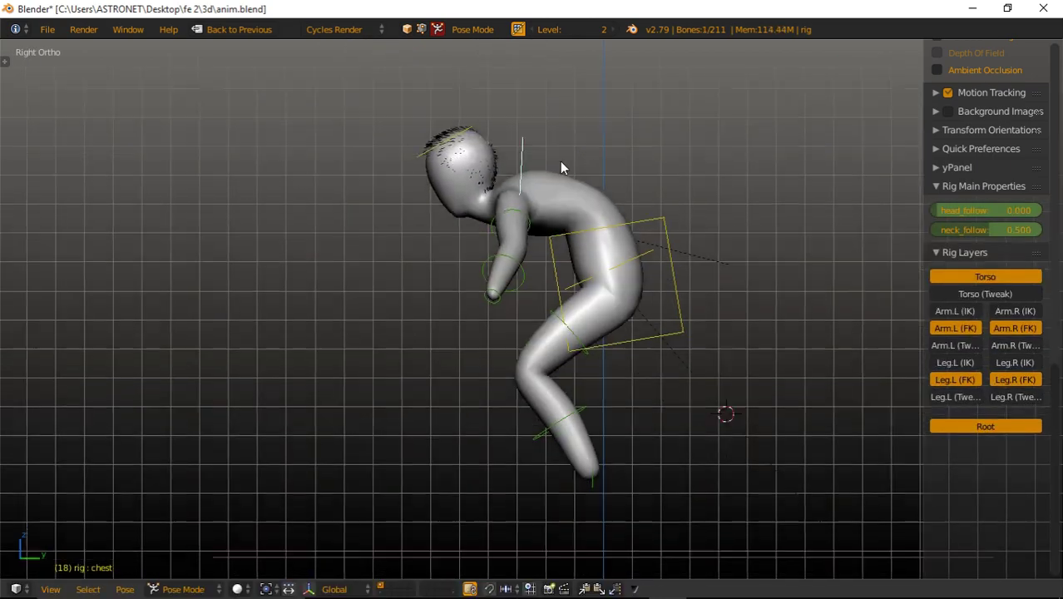
- Select the left upper arm control and set its FK_limb_follow to 0.000
{"action": "right_click", "coordinate": [560, 160]}
{"action": "scroll", "coordinate": [521, 203], "scroll_direction": "up", "scroll_amount": 3}
{"action": "right_click", "coordinate": [521, 203]}
{"action": "mouse_move", "coordinate": [521, 203]}
{"action": "middle_mouse_down"}
{"action": "mouse_move", "coordinate": [462, 206]}
{"action": "mouse_move", "coordinate": [758, 205]}
{"action": "middle_mouse_up"}
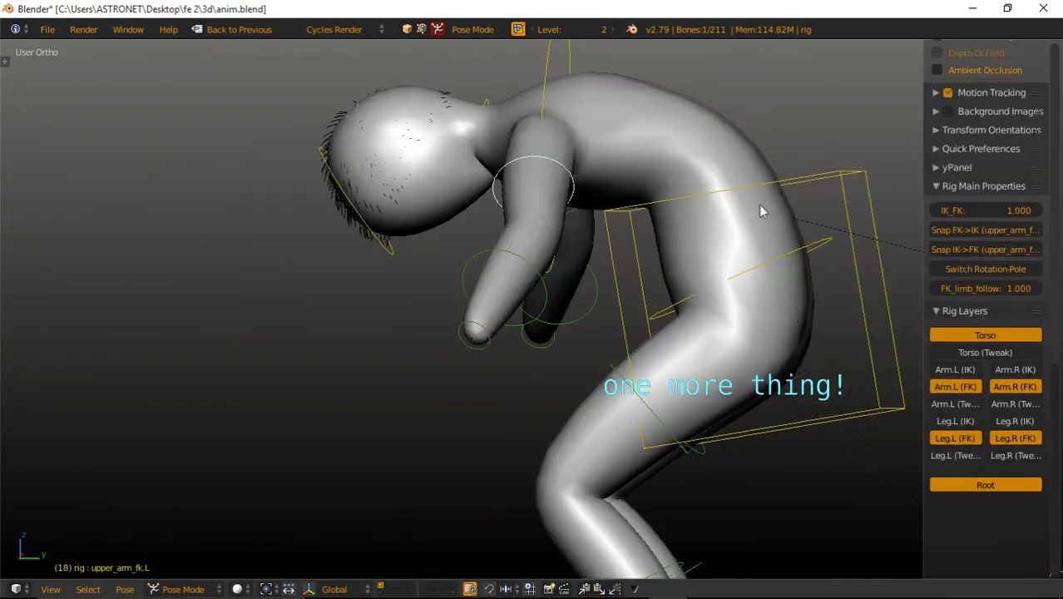
{"action": "scroll", "coordinate": [621, 311], "scroll_direction": "up", "scroll_amount": 3}
{"action": "mouse_move", "coordinate": [690, 269]}
{"action": "middle_mouse_down"}
{"action": "mouse_move", "coordinate": [620, 311]}
{"action": "mouse_move", "coordinate": [564, 280]}
{"action": "middle_mouse_up"}
{"action": "scroll", "coordinate": [564, 281], "scroll_direction": "down", "scroll_amount": 5}
{"action": "right_click", "coordinate": [657, 187]}
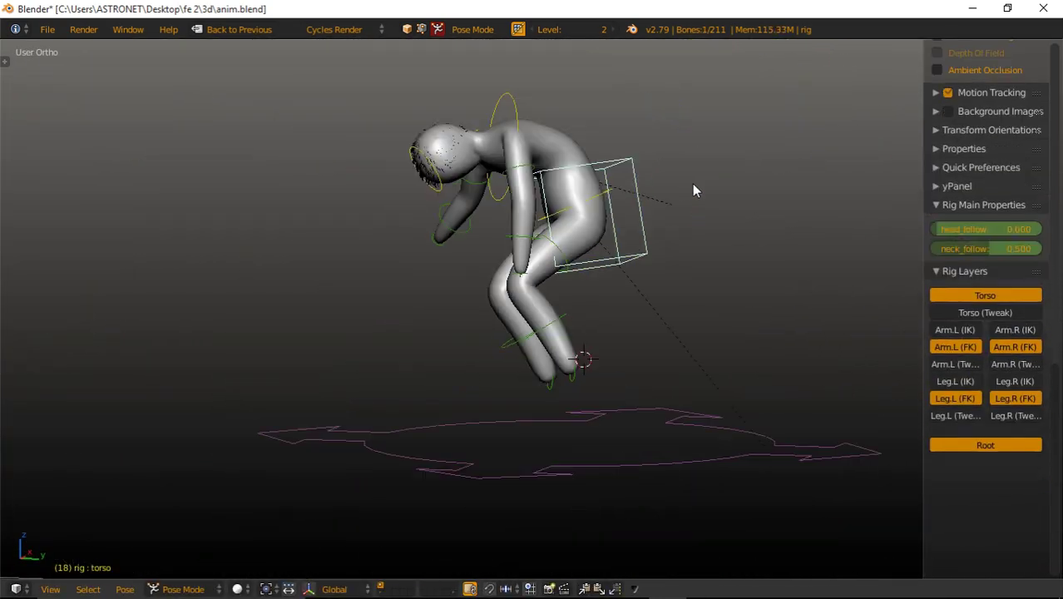
{"action": "key", "text": "KP_3"}
{"action": "scroll", "coordinate": [516, 198], "scroll_direction": "up", "scroll_amount": 2}
{"action": "scroll", "coordinate": [392, 204], "scroll_direction": "up", "scroll_amount": 2}
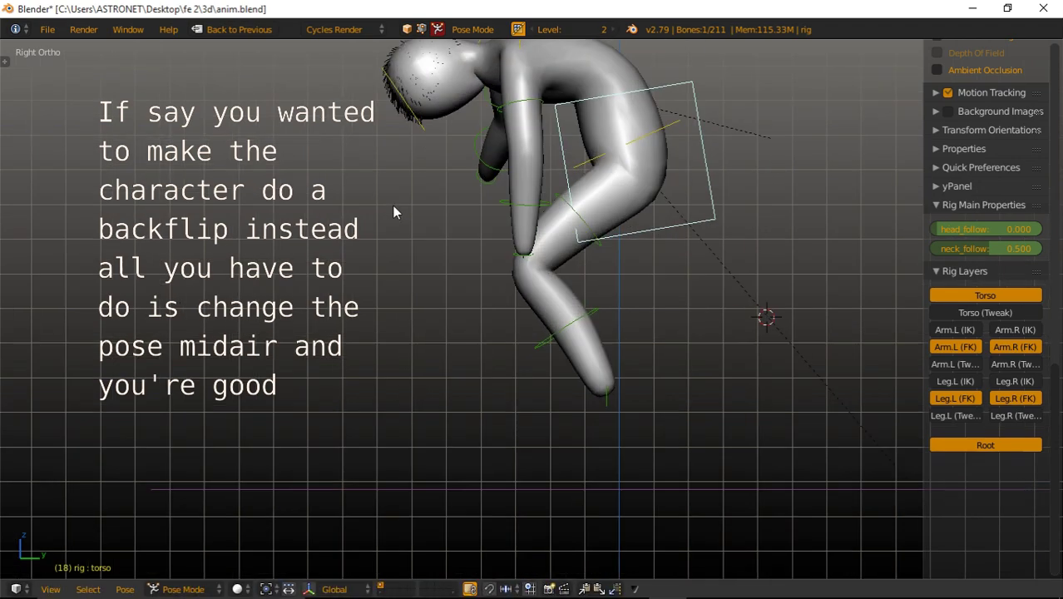
{"action": "middle_click_drag", "start_coordinate": [392, 204], "coordinate": [499, 70]}
{"action": "right_click", "coordinate": [499, 70]}
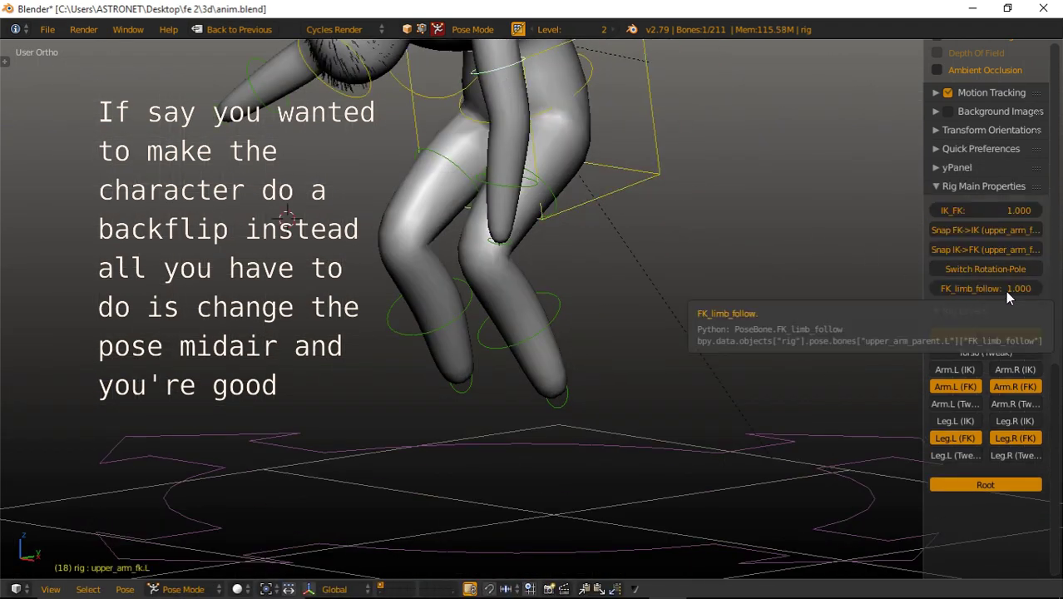
{"action": "left_click_drag", "start_coordinate": [1005, 291], "coordinate": [948, 290]}
- In wireframe, select the left shoulder control and rotate it around its local Y axis
{"action": "scroll", "coordinate": [582, 274], "scroll_direction": "down", "scroll_amount": 4}
{"action": "middle_click_drag", "start_coordinate": [582, 275], "coordinate": [550, 259]}
{"action": "scroll", "coordinate": [549, 254], "scroll_direction": "up", "scroll_amount": 4}
{"action": "middle_click_drag", "start_coordinate": [728, 318], "coordinate": [303, 243]}
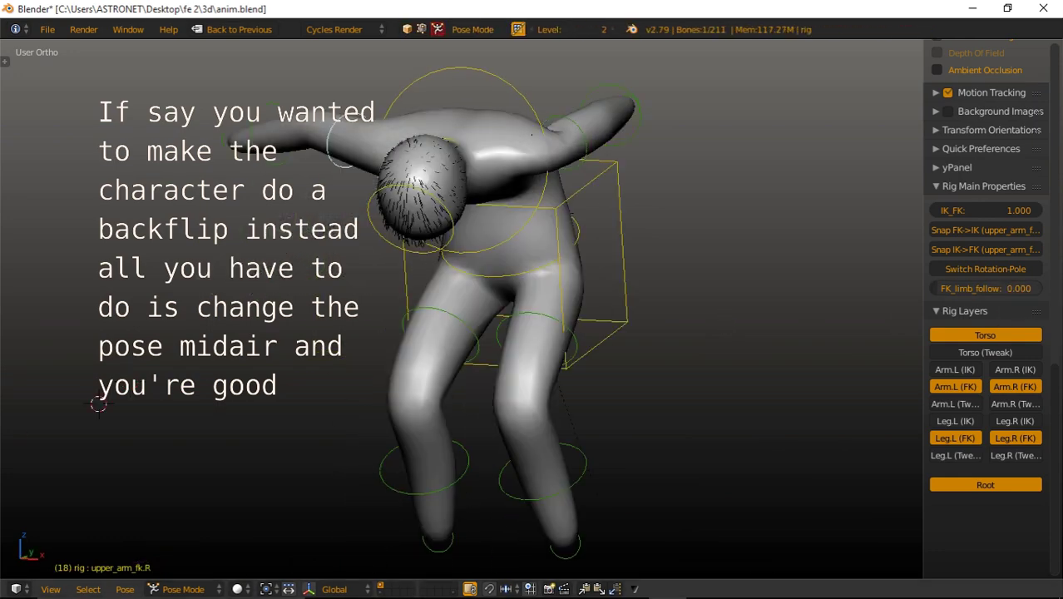
{"action": "middle_click_drag", "start_coordinate": [326, 172], "coordinate": [489, 185]}
{"action": "key", "text": "z"}
{"action": "right_click", "coordinate": [500, 192]}
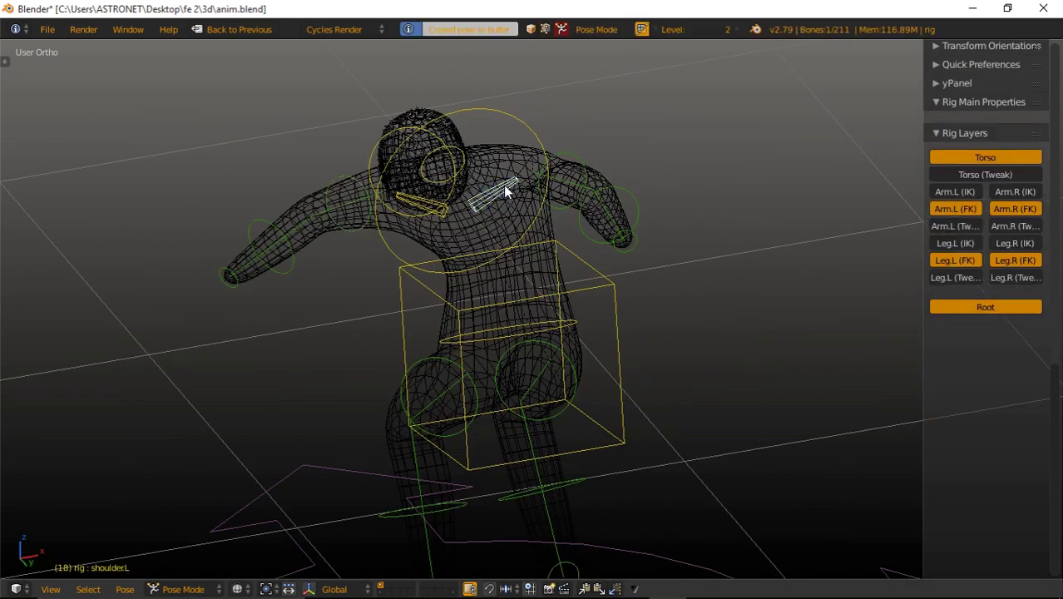
{"action": "key", "text": "z"}
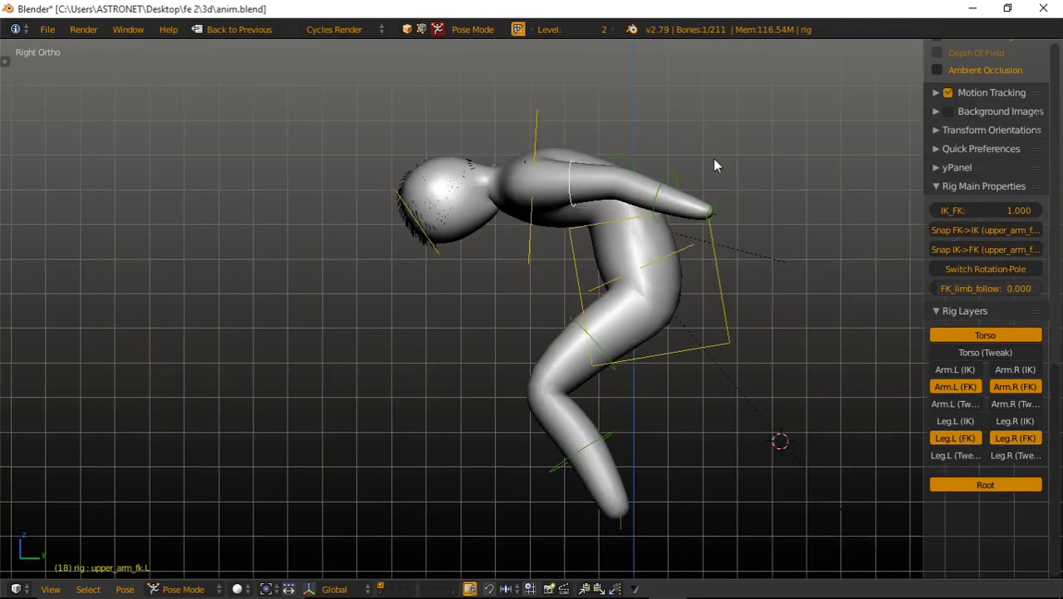
{"action": "key", "text": "r"}
{"action": "key", "text": "y"}
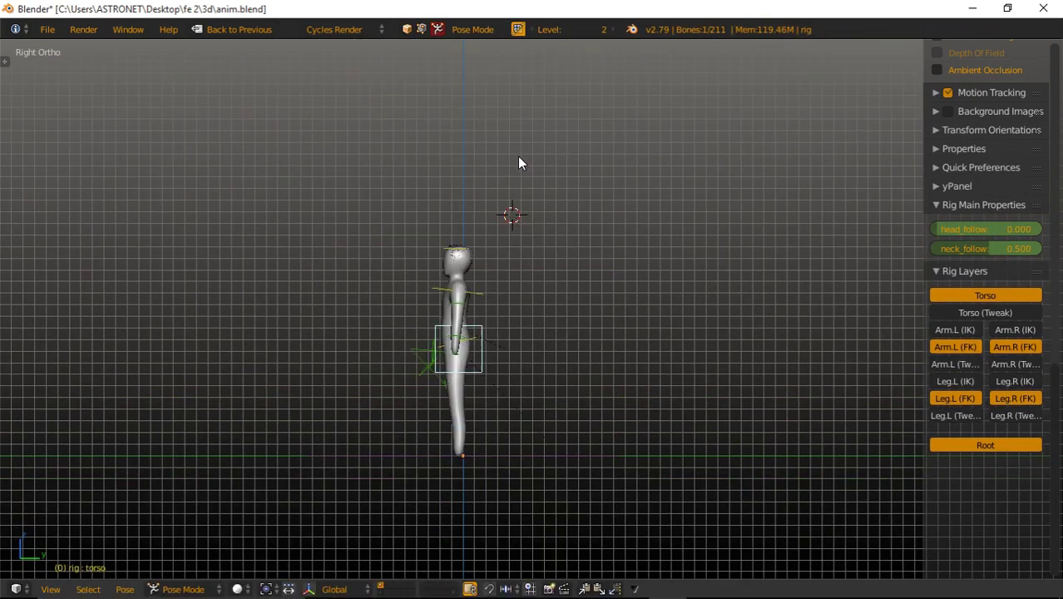
- Play the finished jump animation to review it
{"action": "key", "text": "alt+a"}
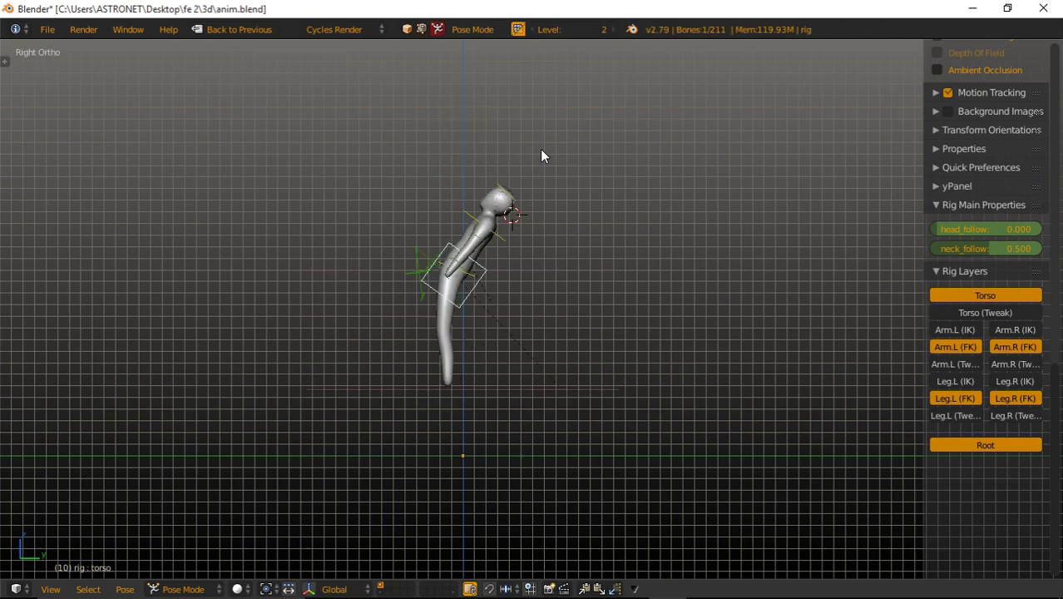